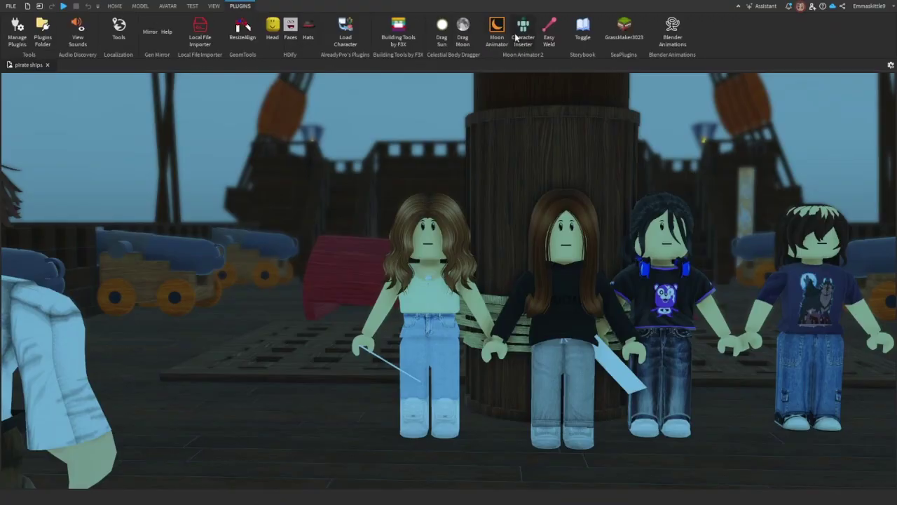
Open the pirate ship animation in Moon Animator, collapse the FaceControls properties and expand the Camera track.
click(517, 36)
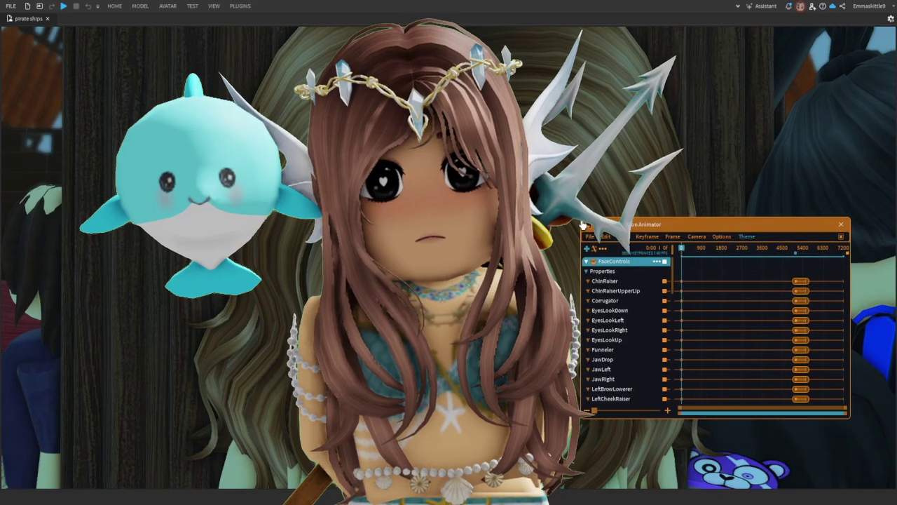
drag(610, 235, 638, 249)
click(614, 289)
scroll(685, 365, down, 2)
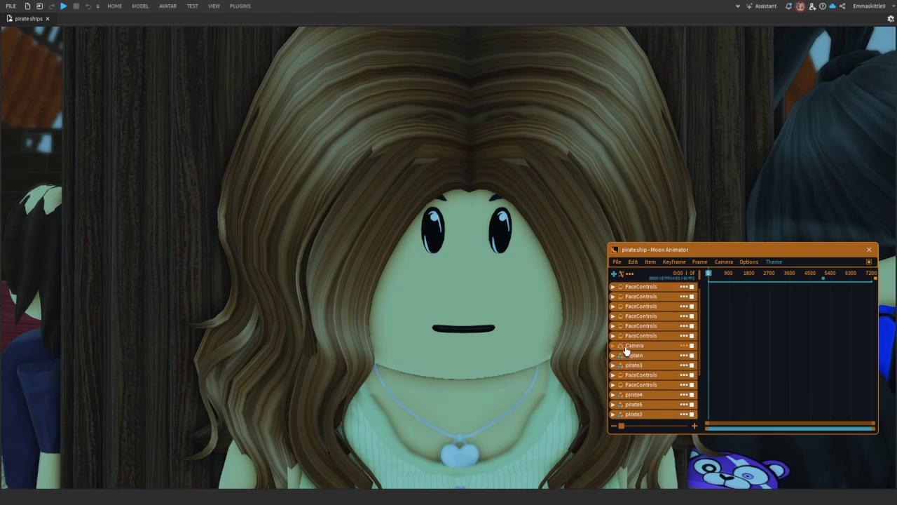
click(613, 346)
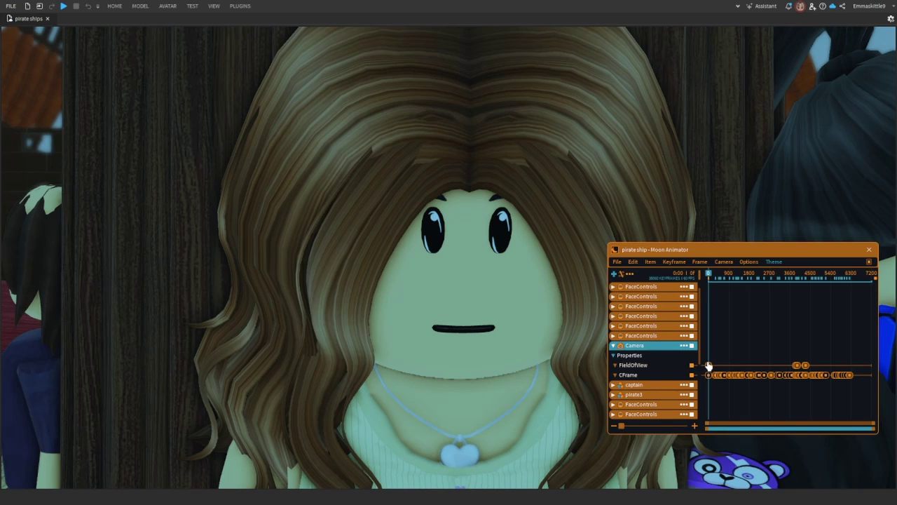
Try FieldOfView values of 20, 45, 75 and 82 on the camera's keyframe at frame 0.
right_click(710, 368)
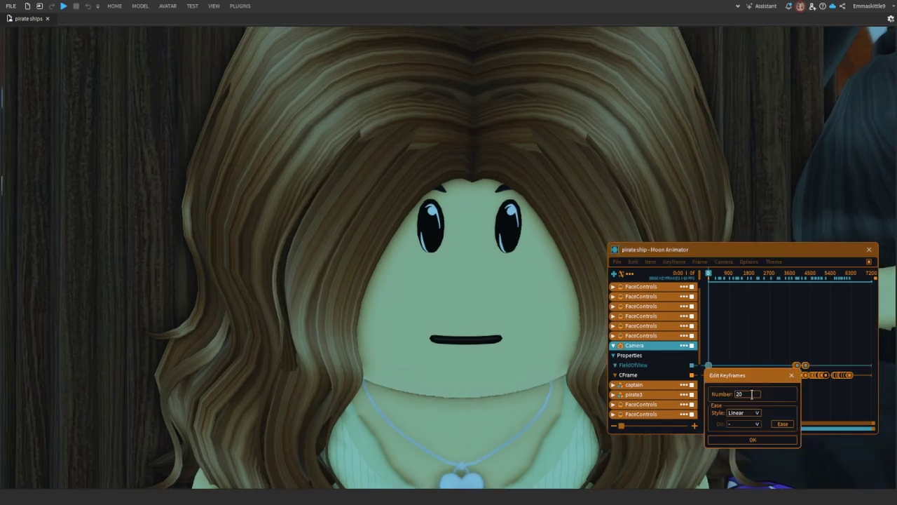
scroll(752, 394, up, 20)
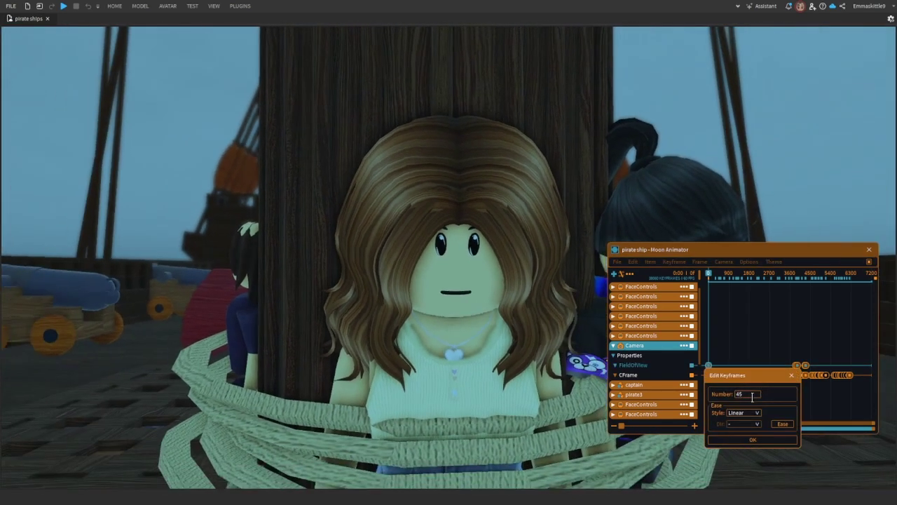
scroll(752, 395, up, 20)
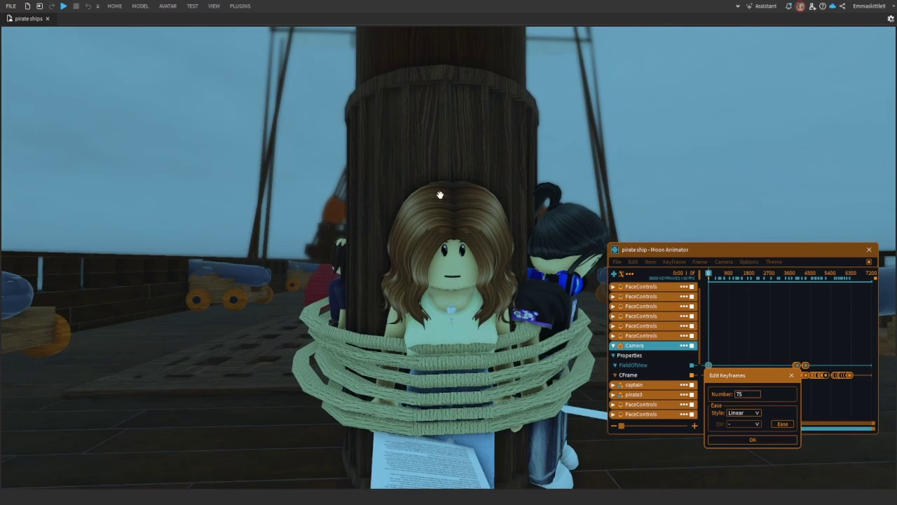
scroll(750, 393, up, 20)
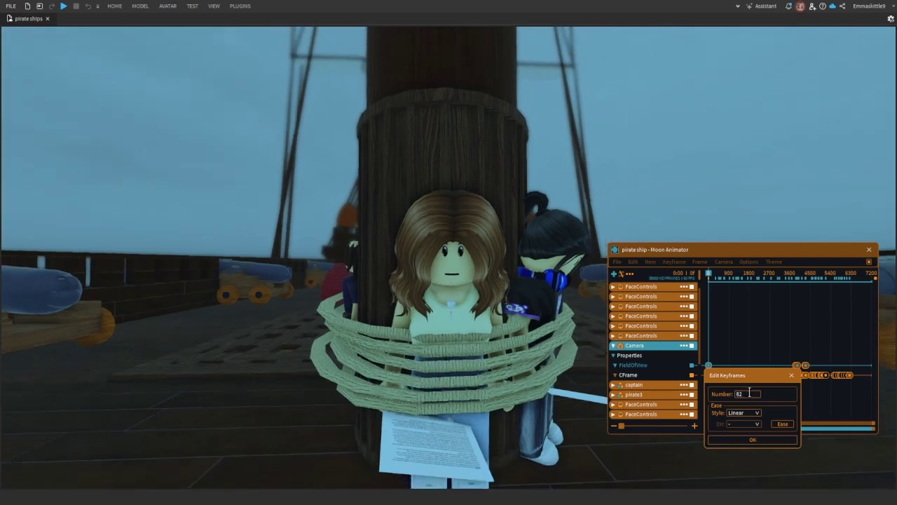
scroll(749, 393, up, 20)
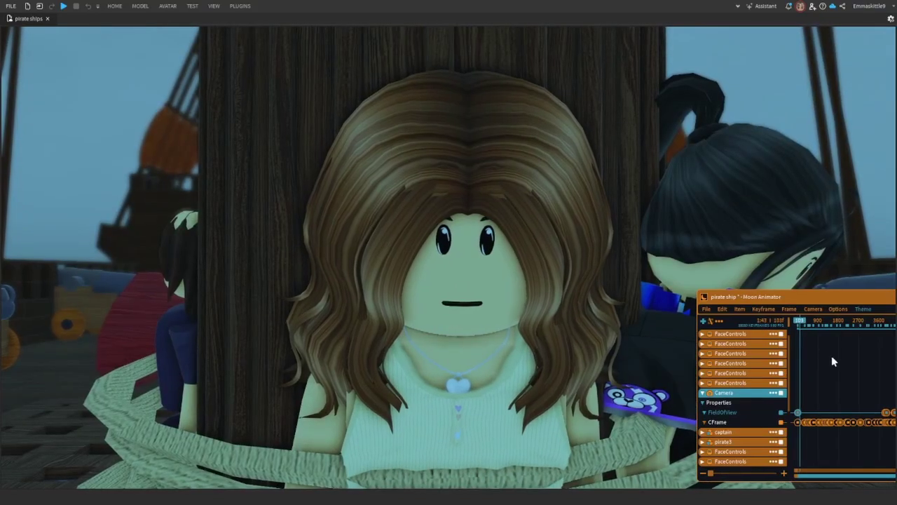
Preview the opening camera movement, check the FieldOfView keyframe's value and replay the animation from frame 0.
key(space)
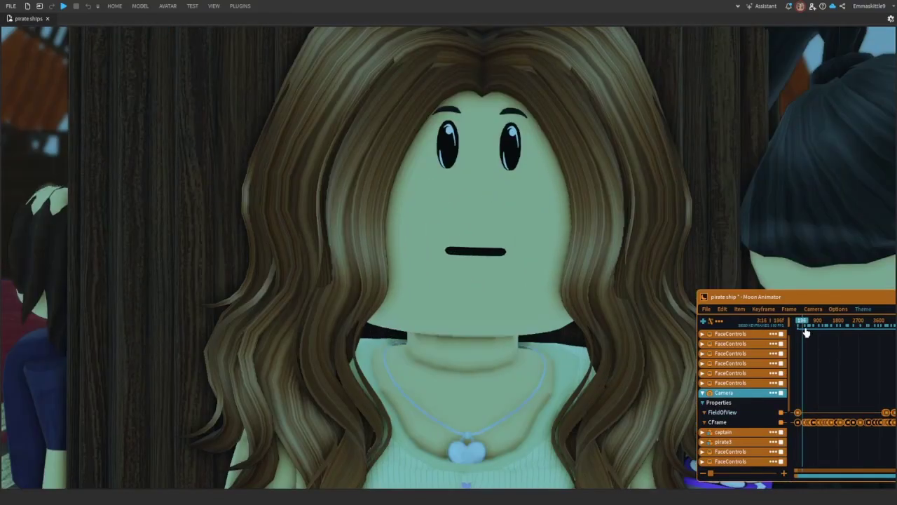
right_click(834, 425)
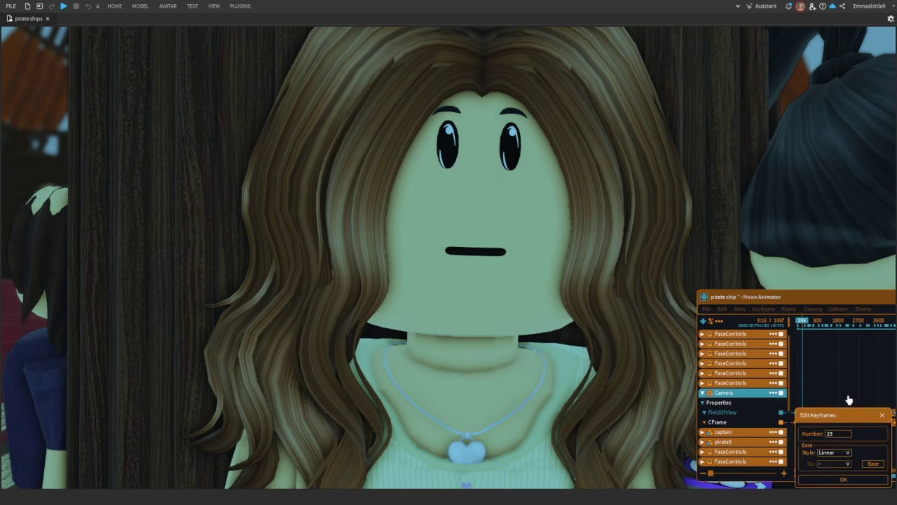
click(877, 416)
drag(808, 331, 745, 322)
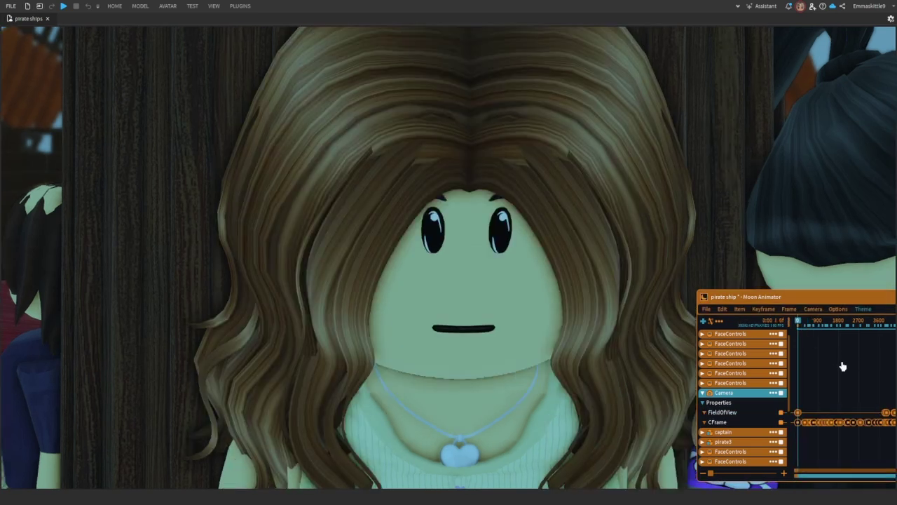
key(h)
key(space)
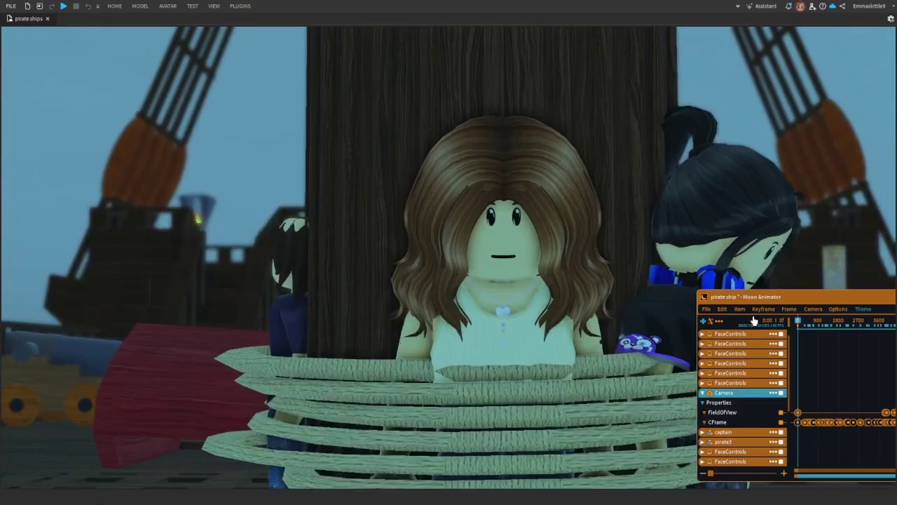
Try a camera FieldOfView keyframe at frame 805.
drag(756, 298, 612, 235)
click(673, 258)
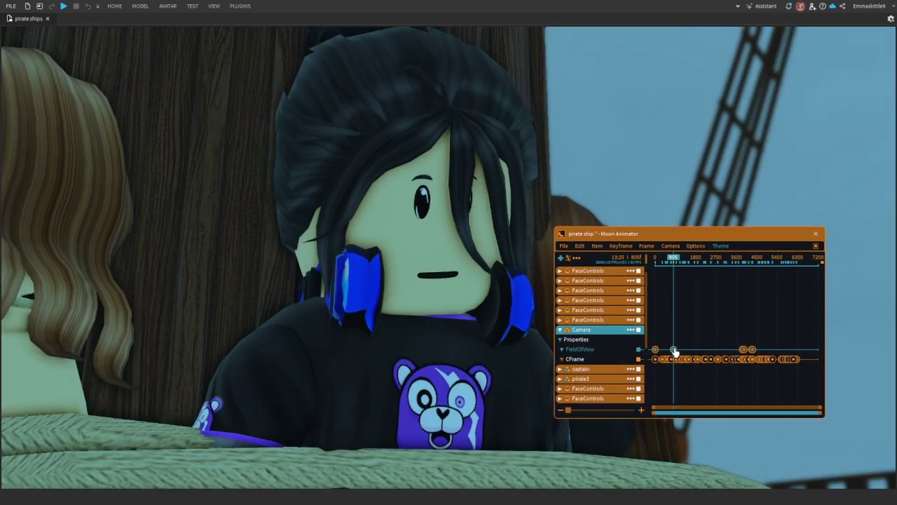
double_click(674, 350)
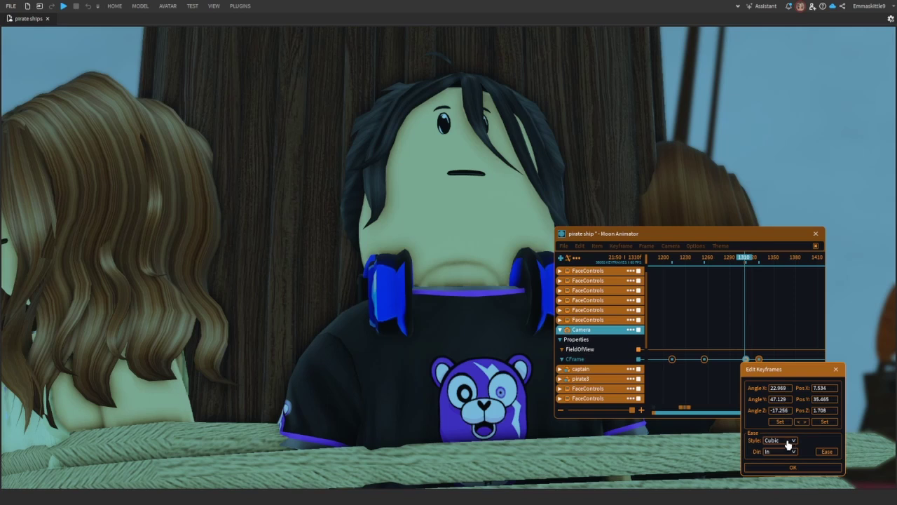
Apply Cubic In easing to the camera's CFrame keyframe at frame 1310 and Linear easing to the one at frame 1330.
click(787, 468)
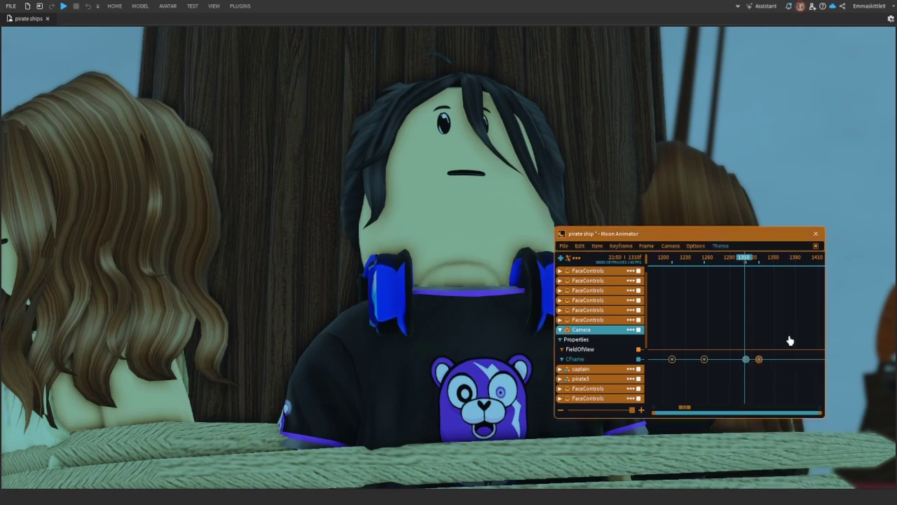
key(space)
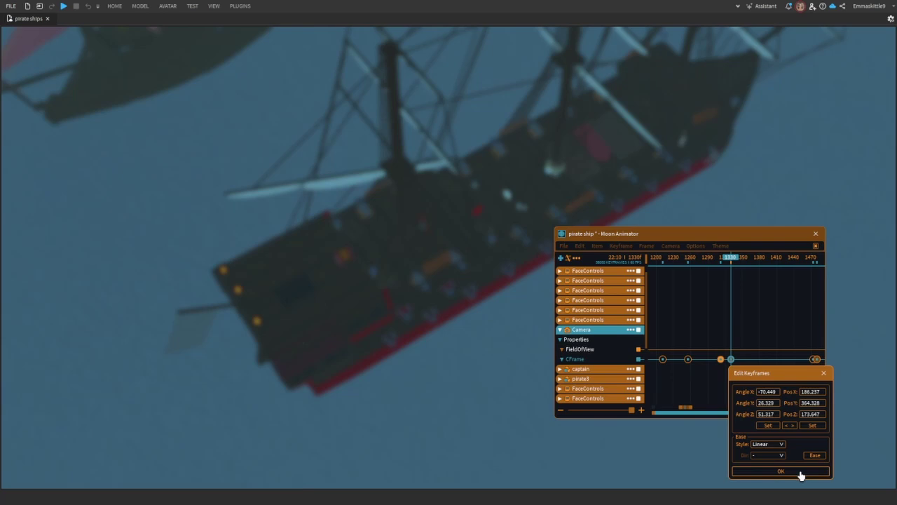
click(801, 473)
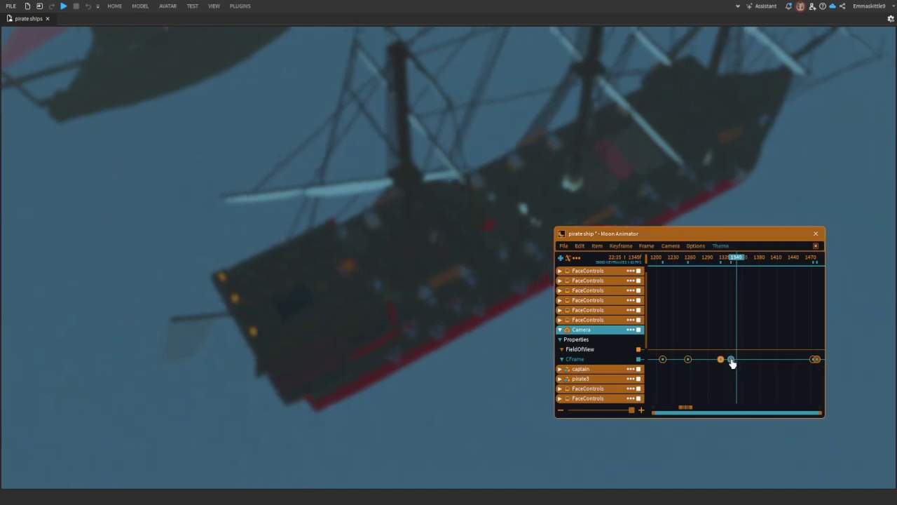
Set the camera's CFrame keyframe near frame 1330 to Cubic In easing and play the transition.
double_click(731, 361)
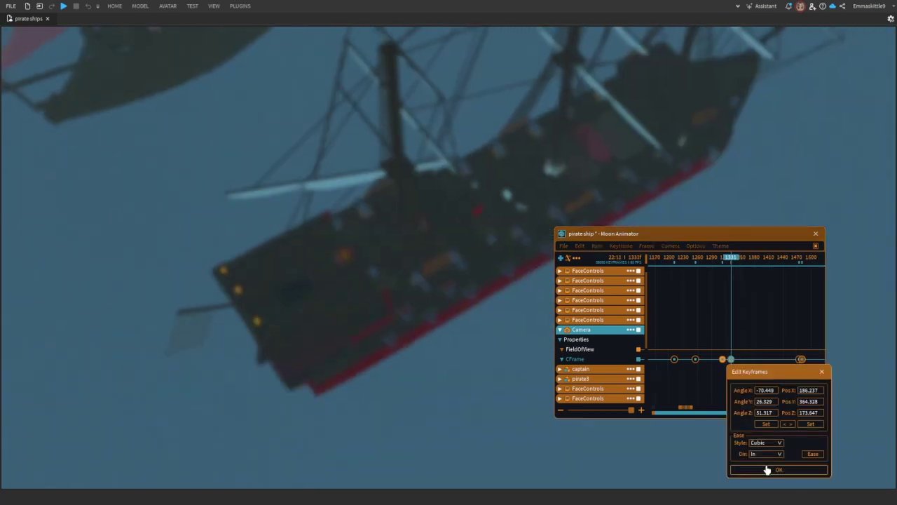
click(767, 472)
key(space)
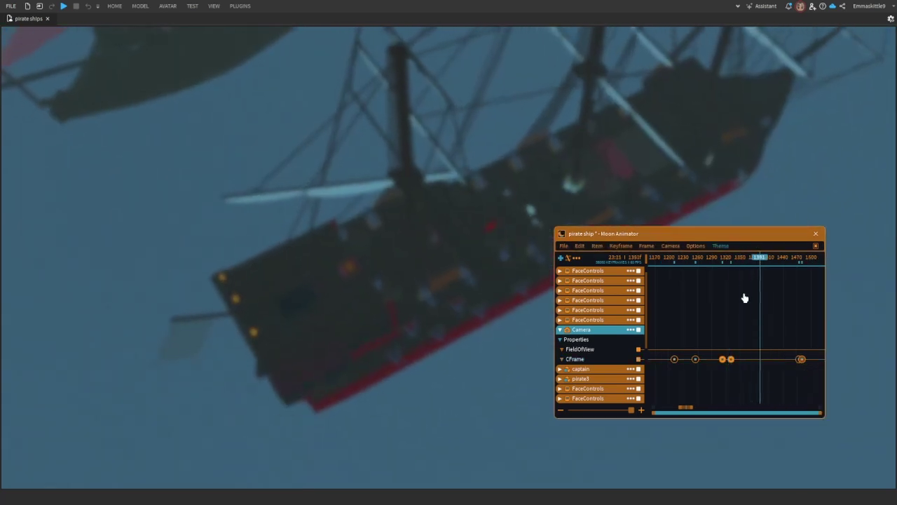
Return to the camera's CFrame keyframe near frame 1330, set its easing to Circ InOut and play the transition.
drag(708, 238, 802, 303)
click(800, 301)
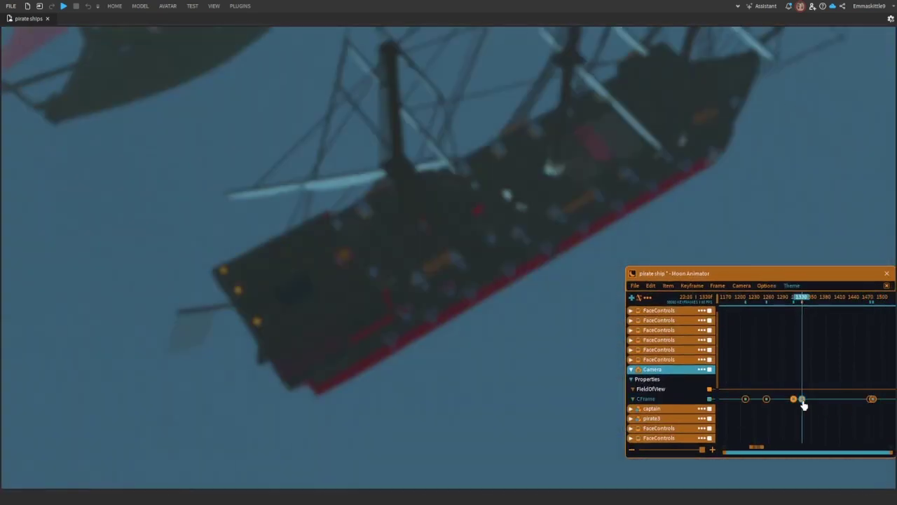
double_click(803, 400)
click(829, 452)
click(827, 480)
key(space)
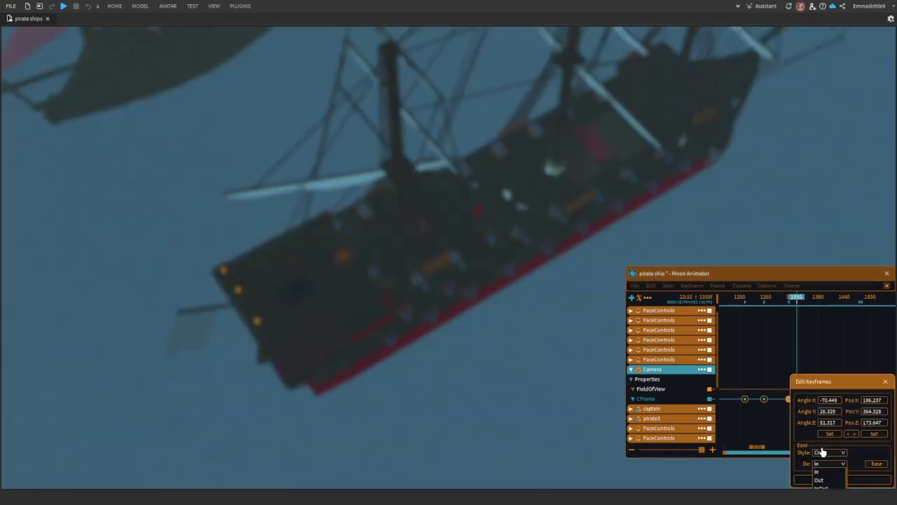
drag(825, 383, 812, 353)
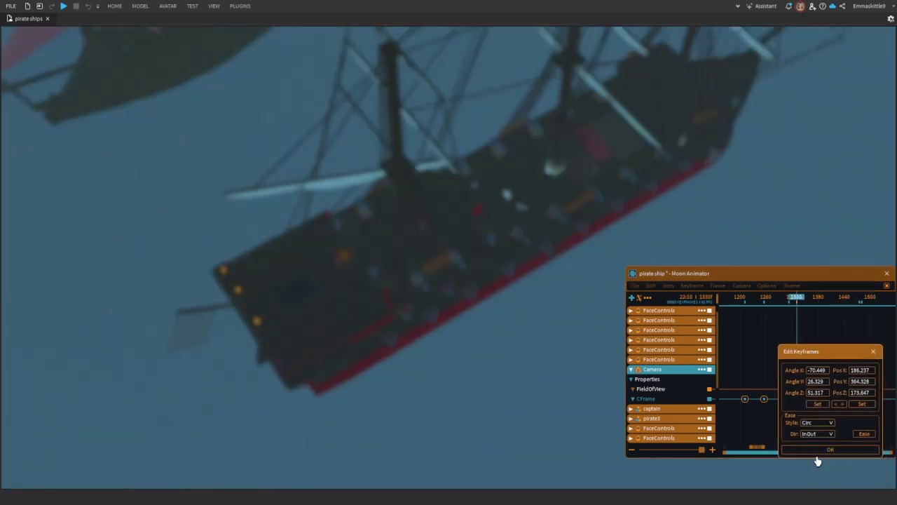
click(821, 452)
key(space)
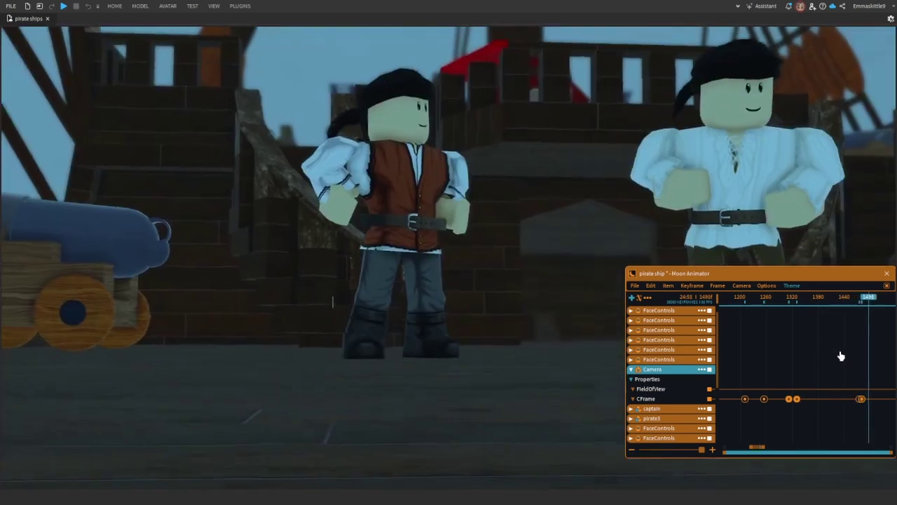
Change the easing style of the camera's CFrame keyframe near frame 1330 to Sextic and preview the shot.
click(789, 300)
drag(789, 303, 804, 310)
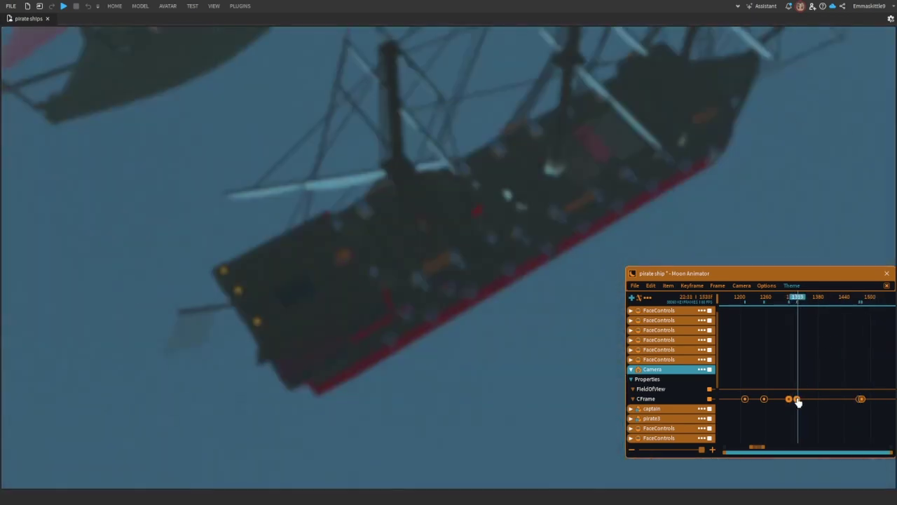
key(7)
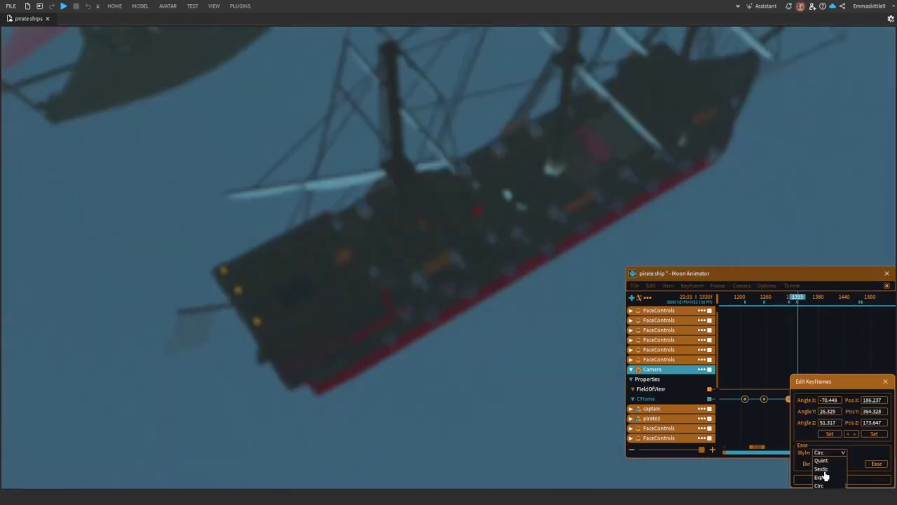
click(826, 468)
click(842, 479)
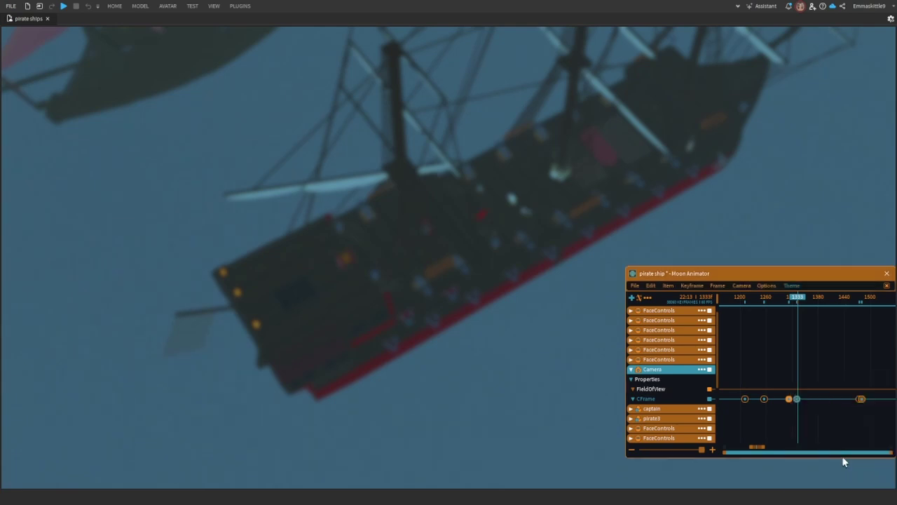
key(space)
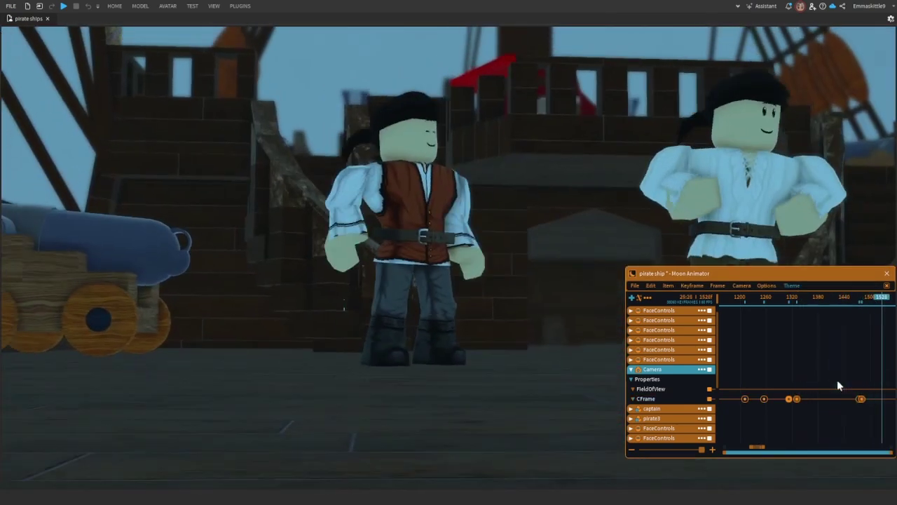
Choose another easing style for the camera's CFrame keyframe near frame 1330 and replay the transition.
key(space)
key(7)
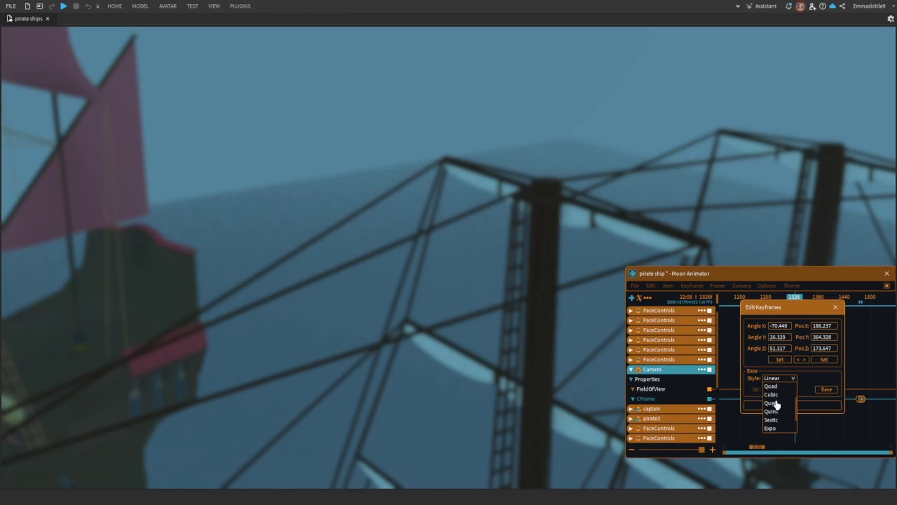
key(space)
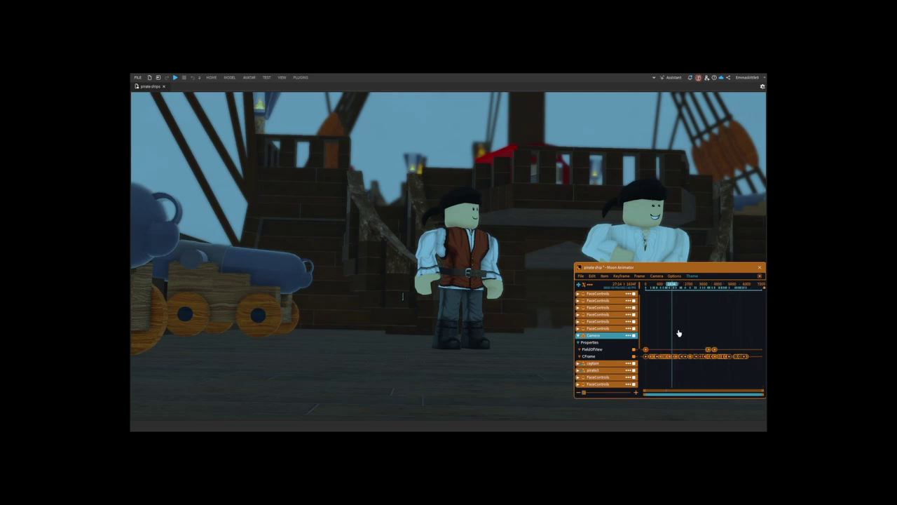
Frame the view behind the two characters facing the ship's cabin and add a camera CFrame keyframe at frame 6581.
click(751, 284)
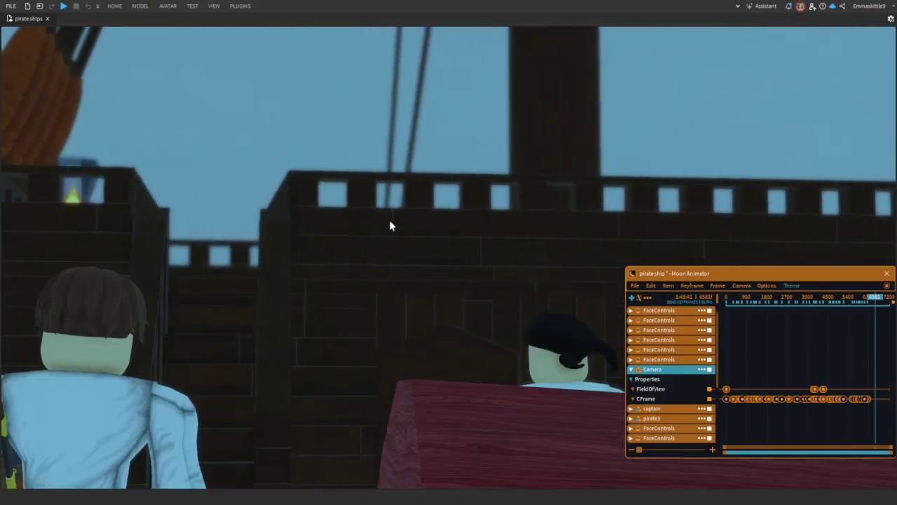
scroll(389, 220, down, 4)
scroll(390, 220, up, 5)
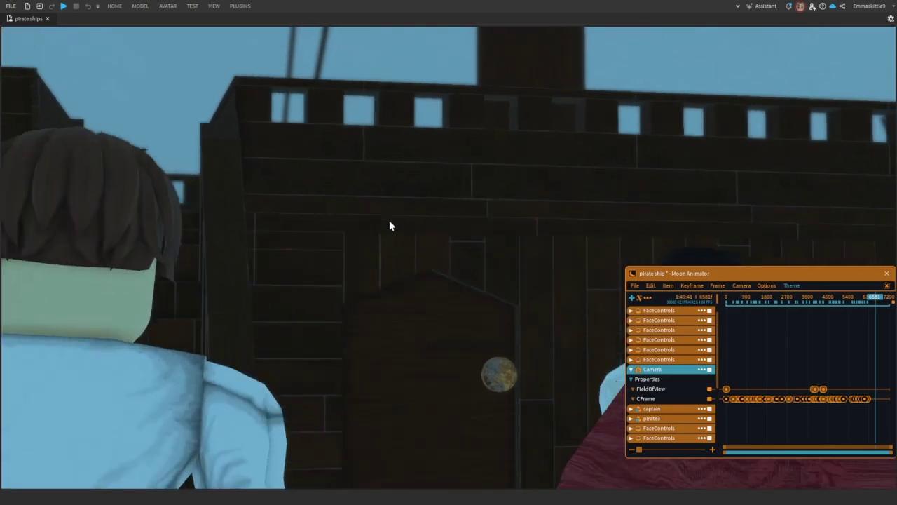
scroll(389, 221, down, 1)
click(710, 399)
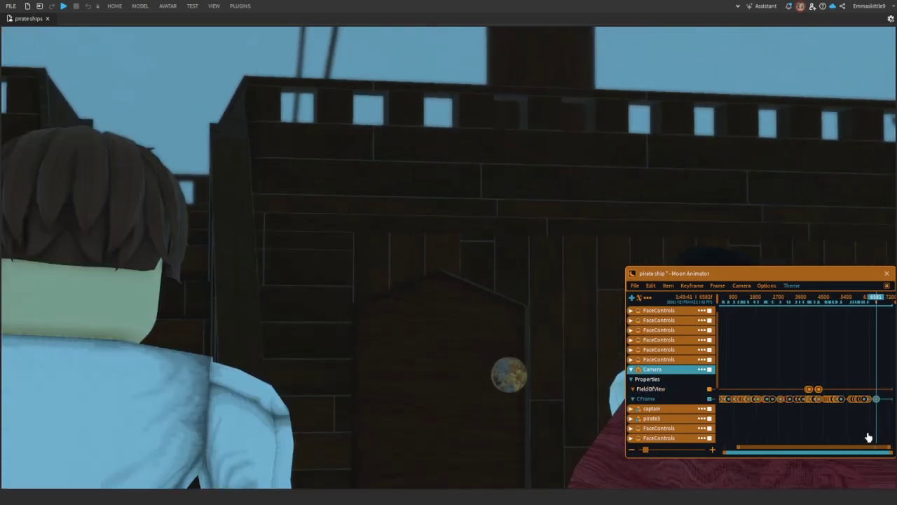
Add a camera CFrame keyframe framing the cannon at frame 7047, and move it earlier to about frame 6780.
drag(855, 451, 865, 452)
click(868, 301)
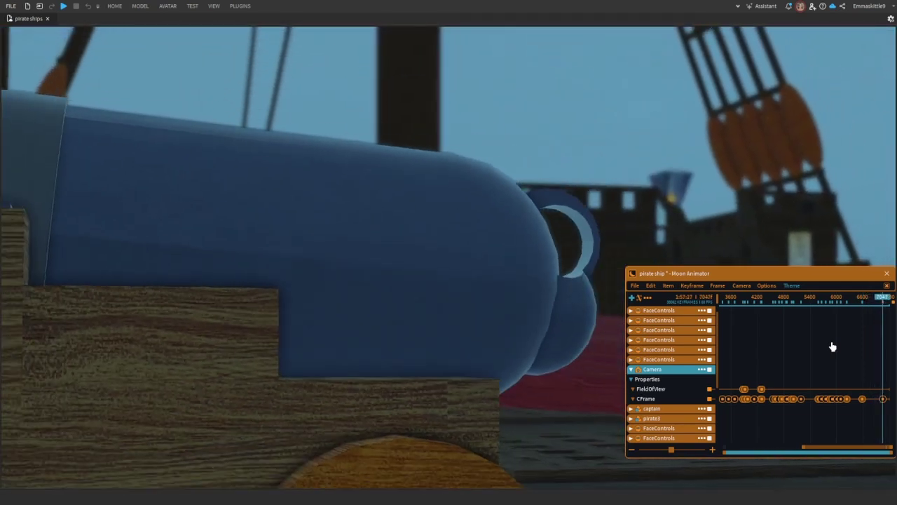
drag(846, 286, 794, 266)
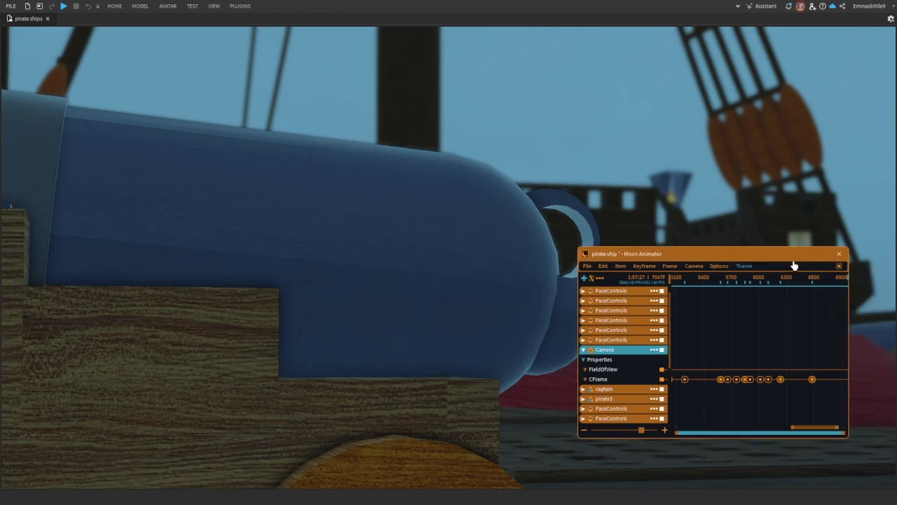
drag(821, 429, 830, 427)
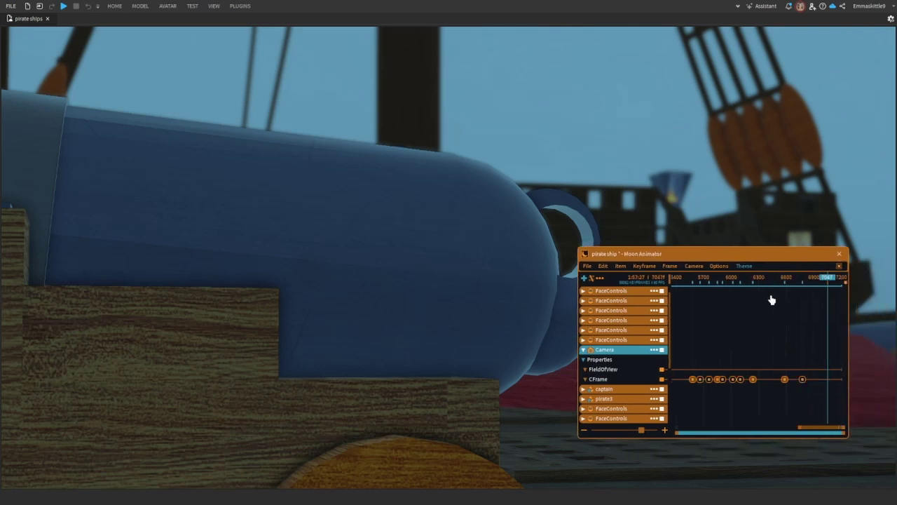
Move the cannon shot's camera CFrame keyframe earlier to about frame 6680 and play back the transition from the characters.
drag(776, 279, 835, 312)
key(space)
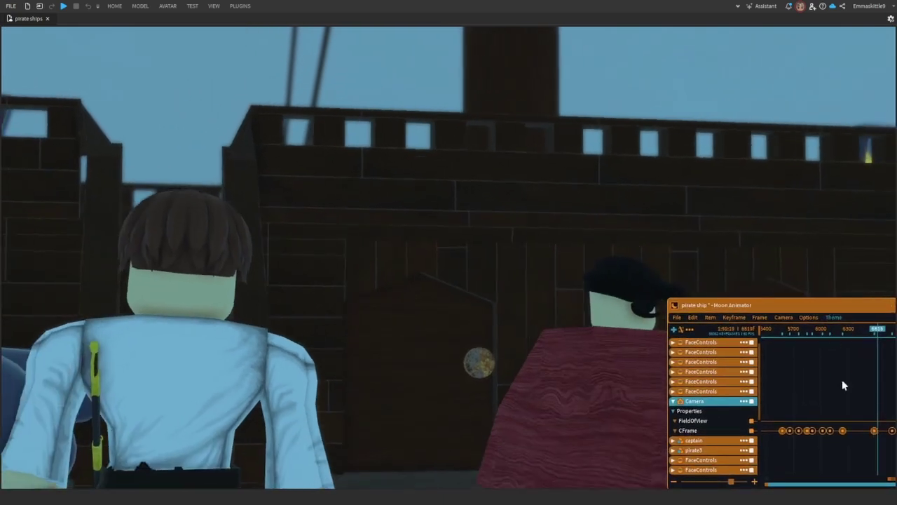
drag(832, 314, 758, 292)
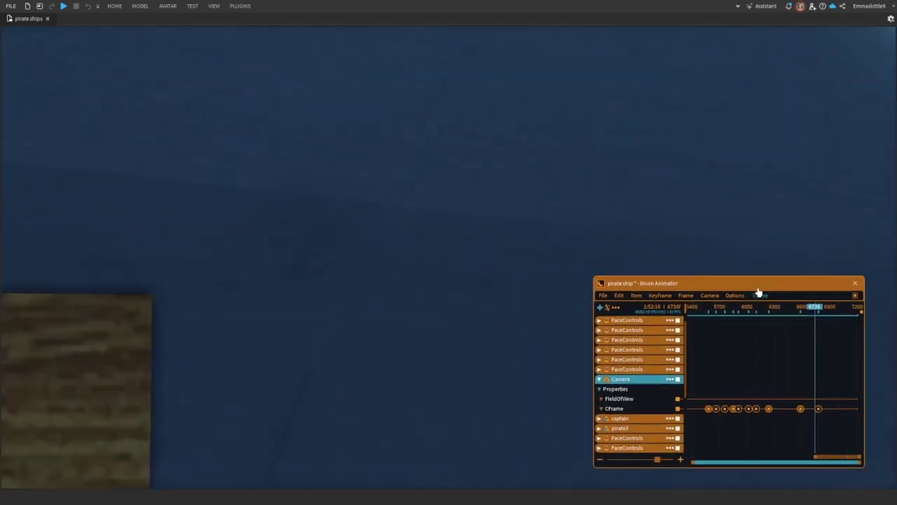
scroll(793, 413, up, 4)
key(space)
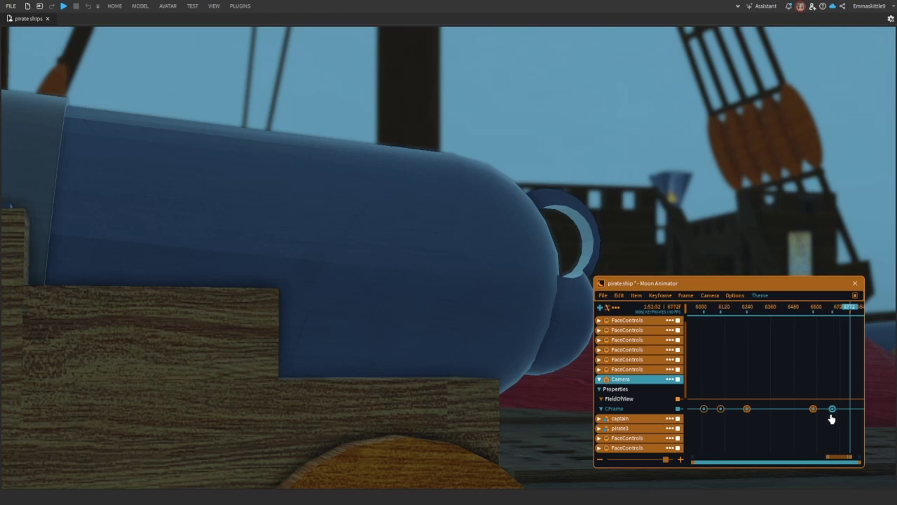
click(808, 309)
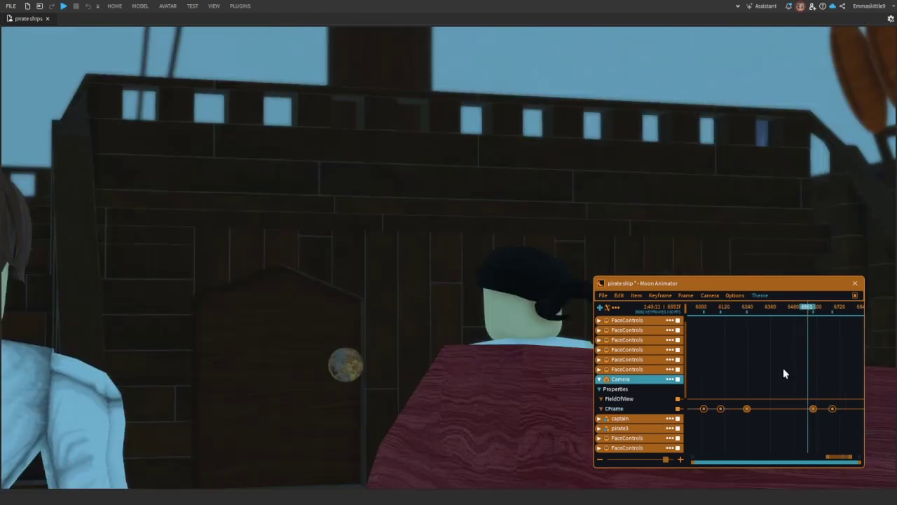
key(h)
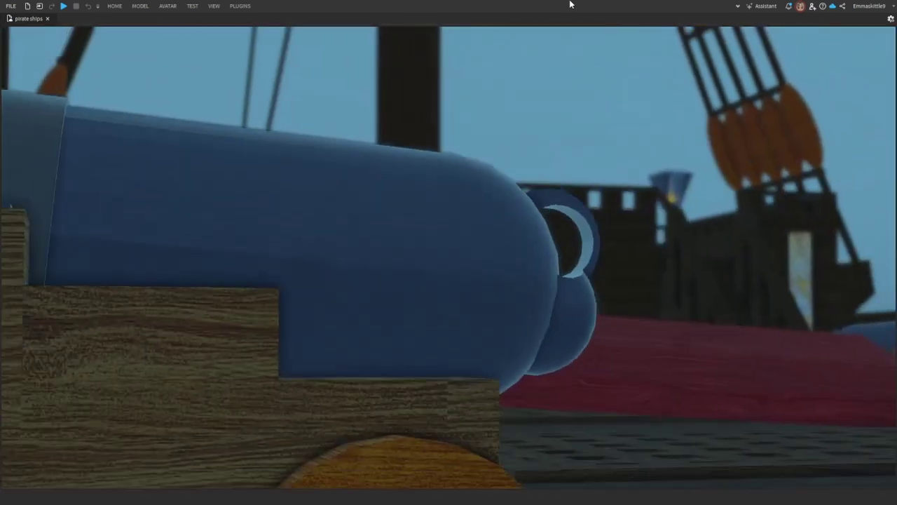
key(h)
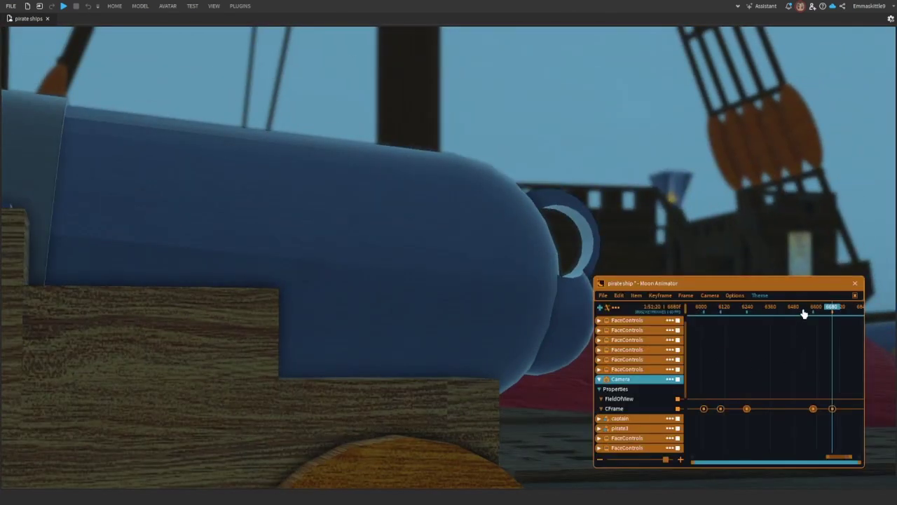
Go to frame 6610 in the transition and inspect the cannon shot's camera CFrame keyframe.
drag(804, 313, 812, 313)
click(842, 380)
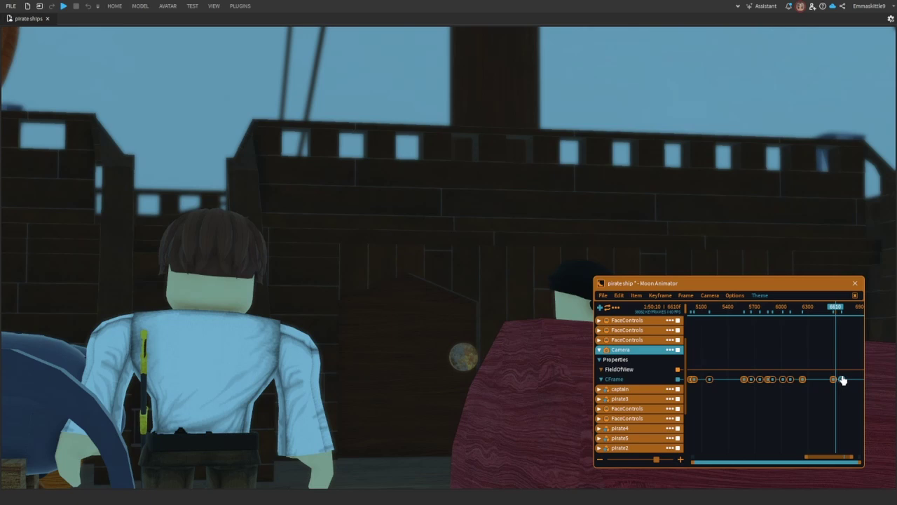
double_click(842, 379)
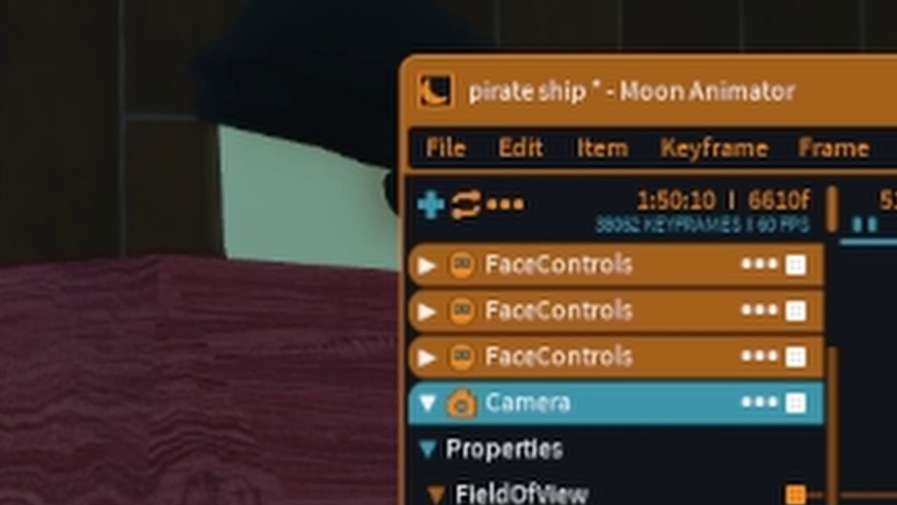
Try Linear easing on the camera's CFrame keyframe near frame 5650 and preview the shots from about frame 5527.
drag(753, 306, 760, 306)
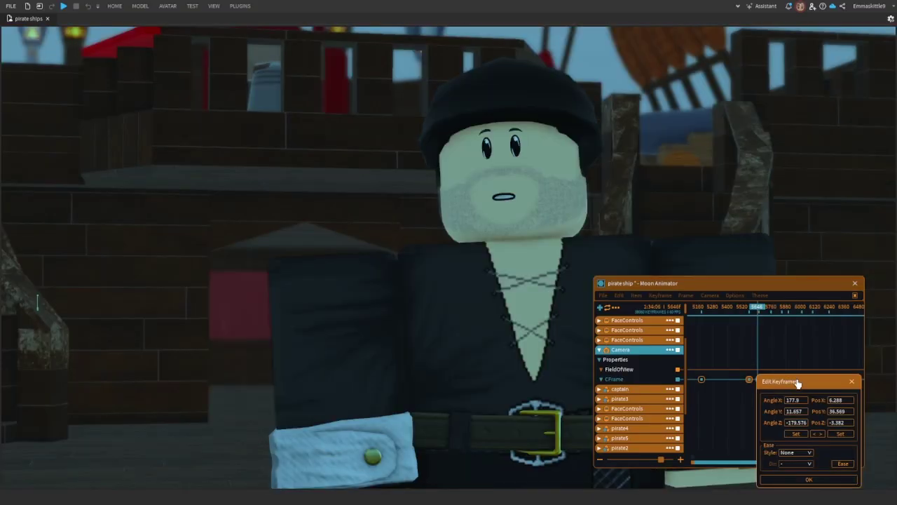
drag(797, 382, 808, 338)
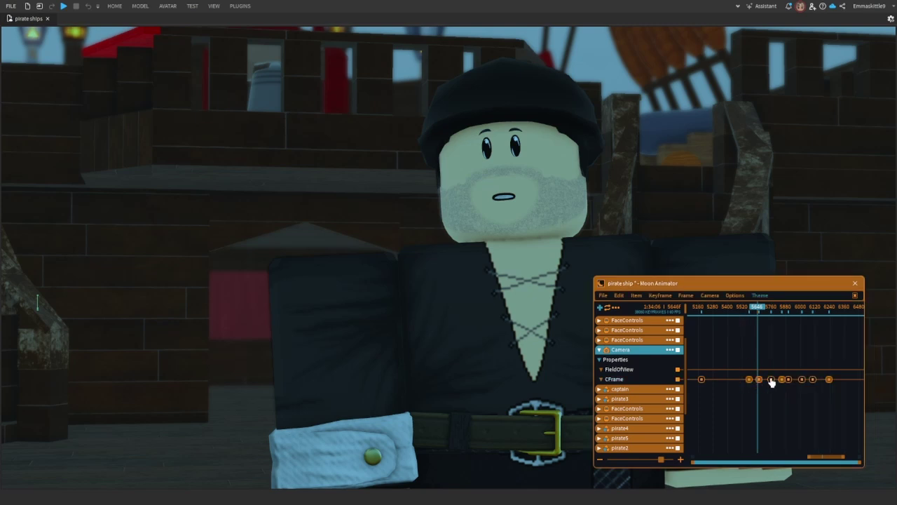
click(741, 307)
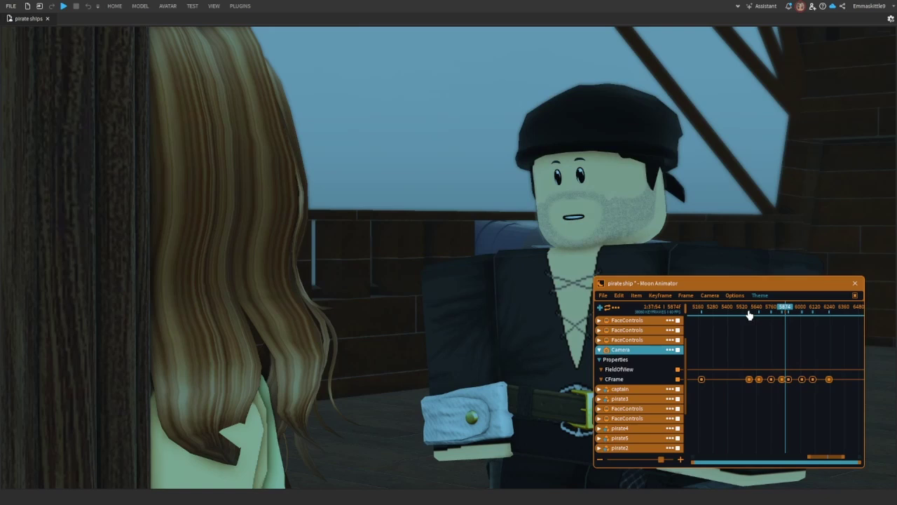
click(745, 309)
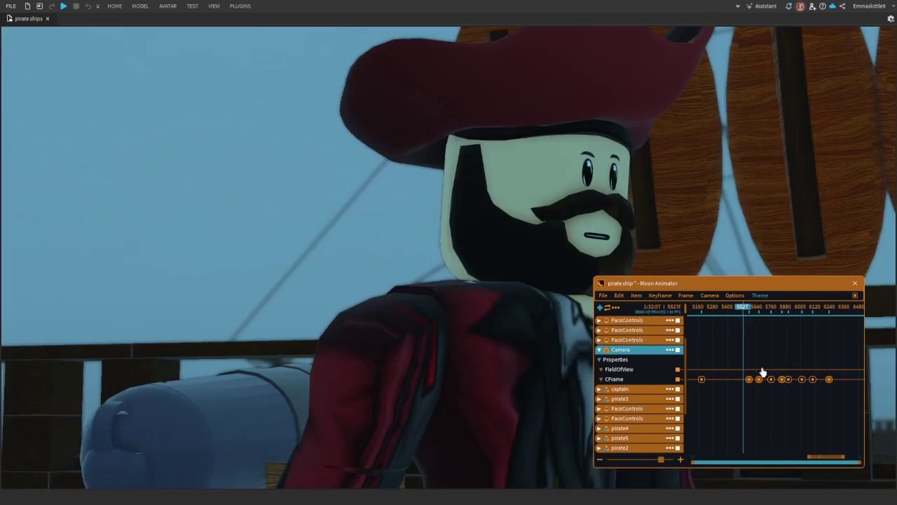
Set the easing style of the camera's CFrame keyframe near frame 5650 to None and play the shots from frame 5527.
right_click(757, 382)
click(790, 456)
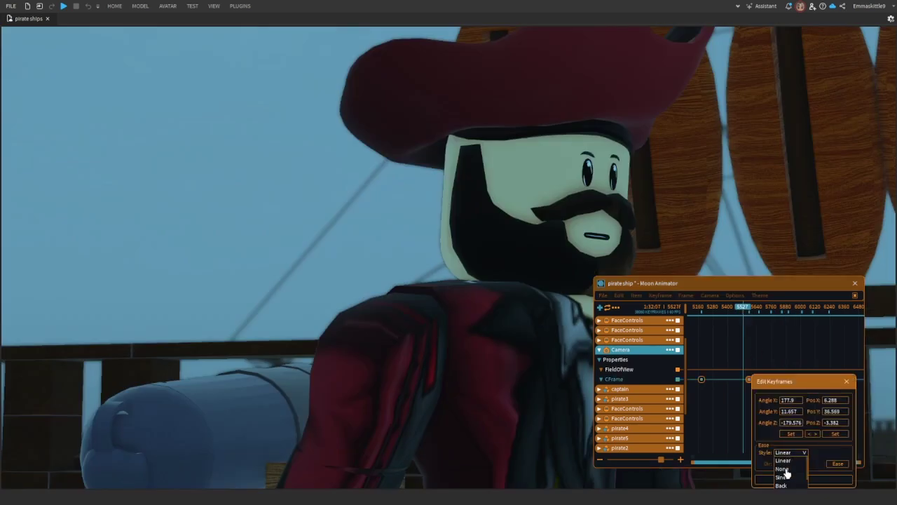
click(788, 473)
click(788, 481)
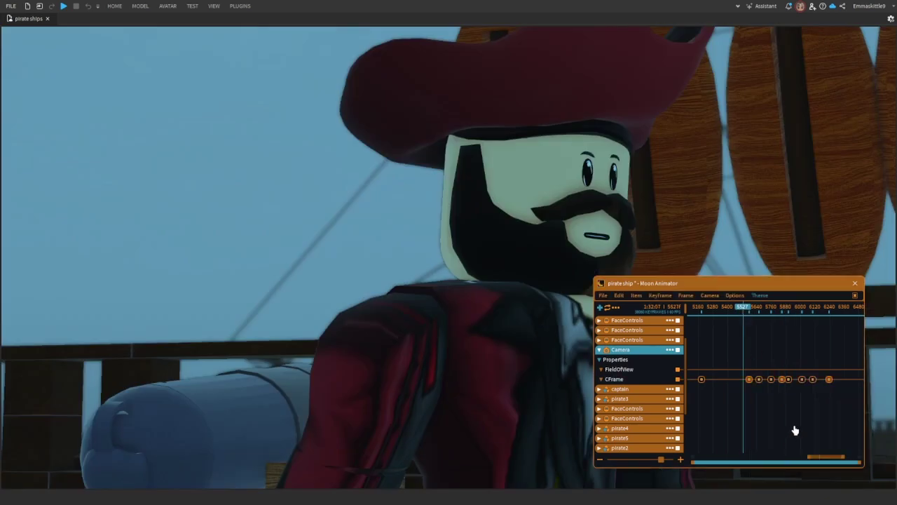
key(space)
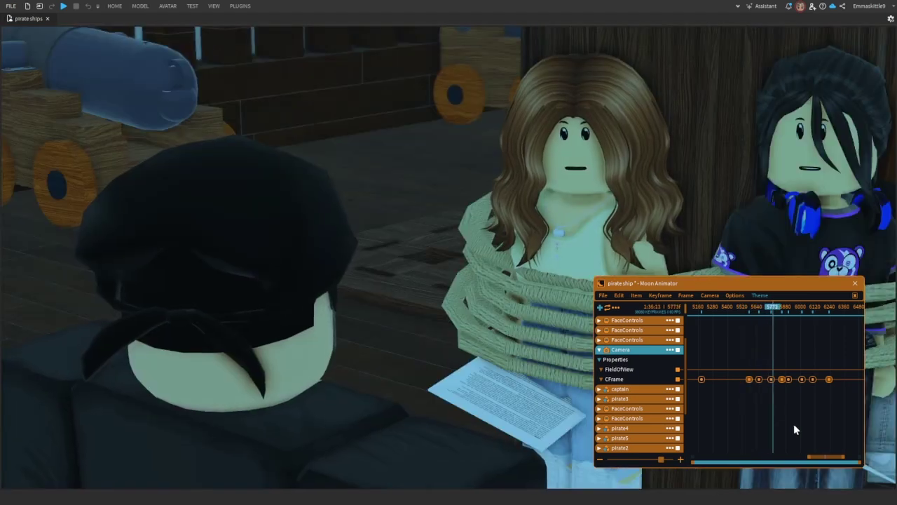
Return to frame 5570, show the Explorer and Properties windows, and select the DepthOfField effect under Lighting.
click(749, 319)
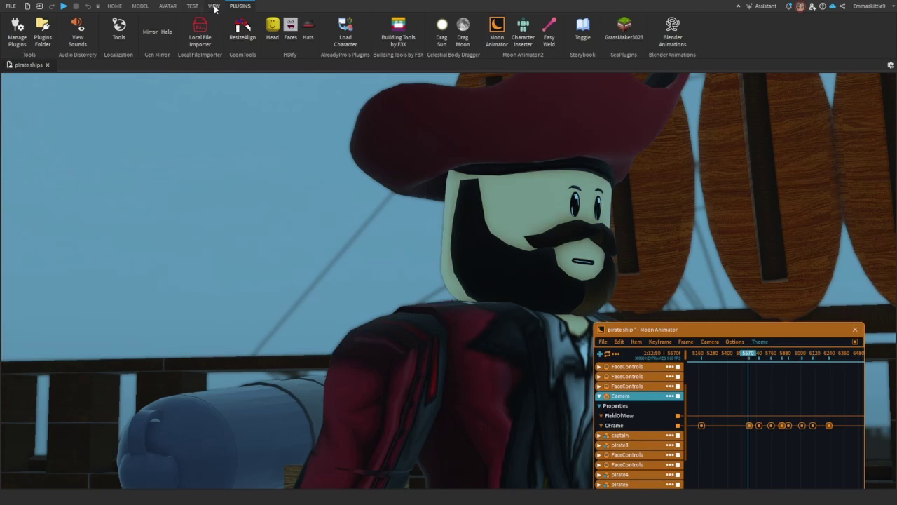
click(214, 7)
click(14, 32)
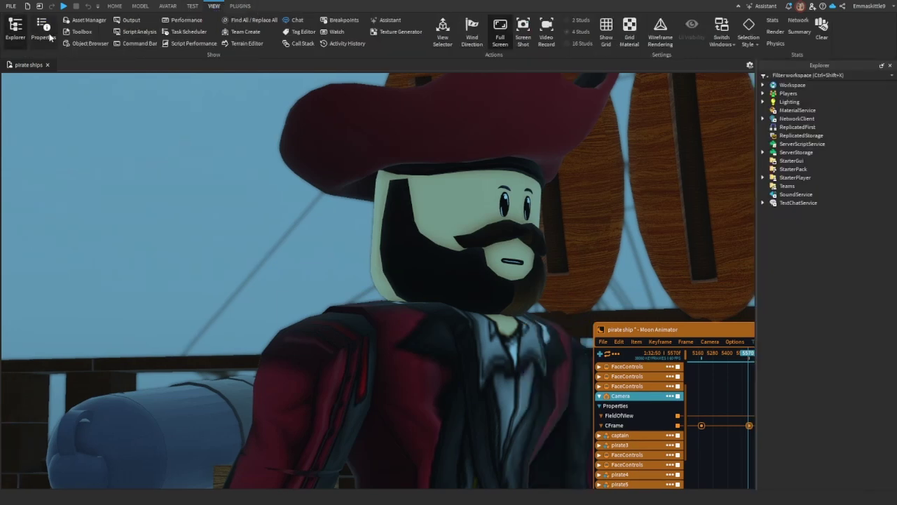
click(42, 32)
click(804, 136)
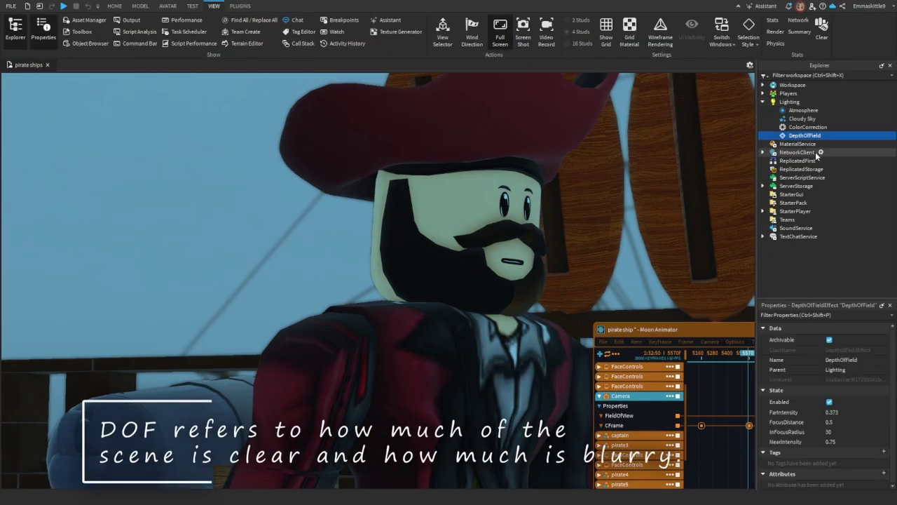
Search the objects that can be inserted into Lighting for "de" to locate DepthOfFieldEffect, without inserting it.
click(799, 283)
click(790, 102)
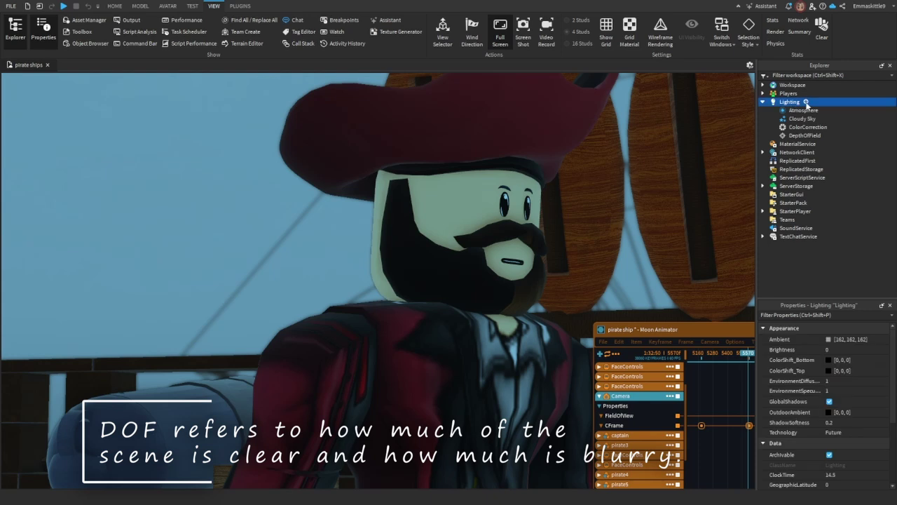
click(806, 102)
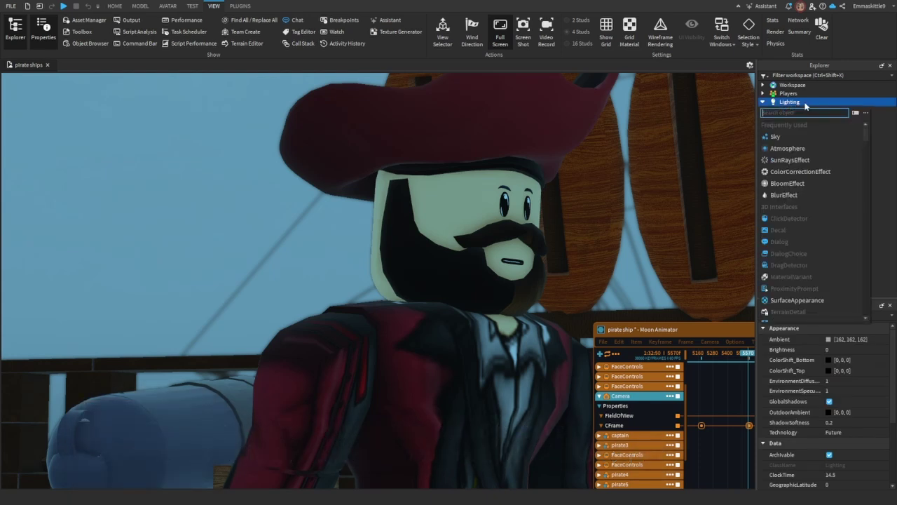
text(de)
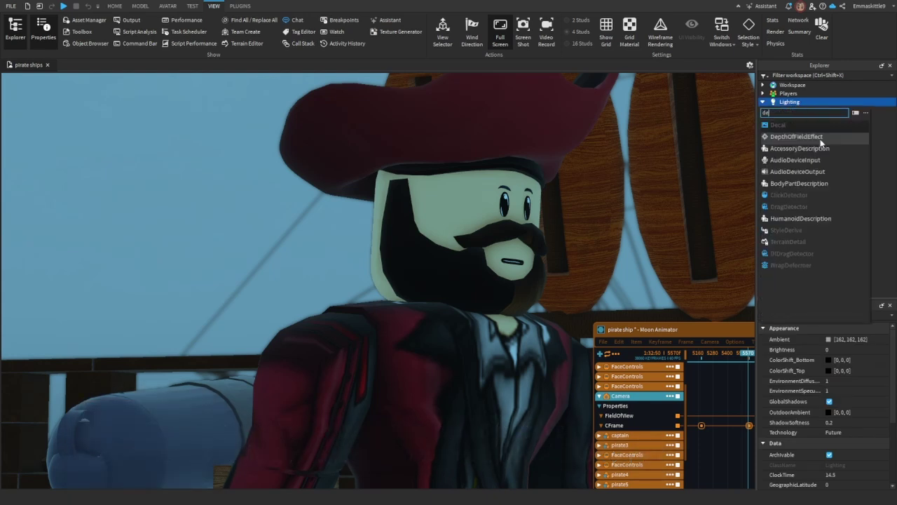
click(888, 235)
Add the DepthOfField effect from Lighting to the animation as an item.
drag(710, 331, 654, 294)
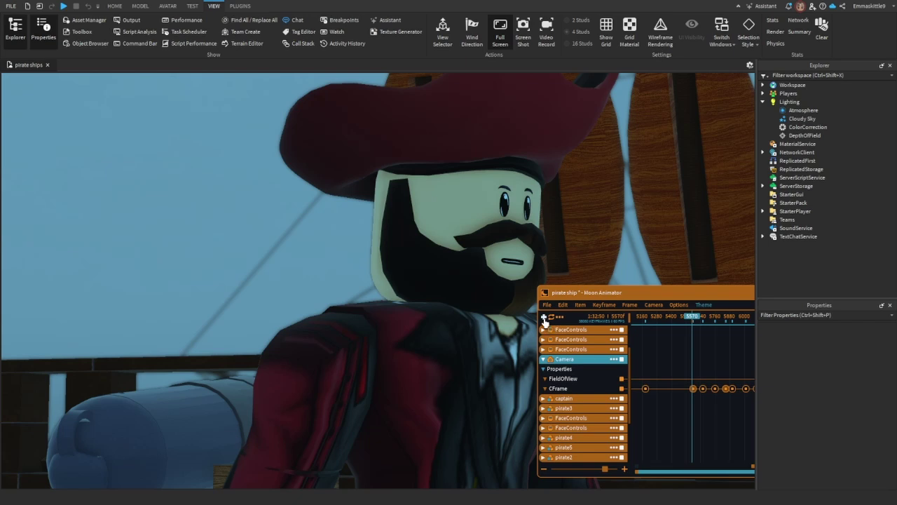
click(545, 318)
click(804, 135)
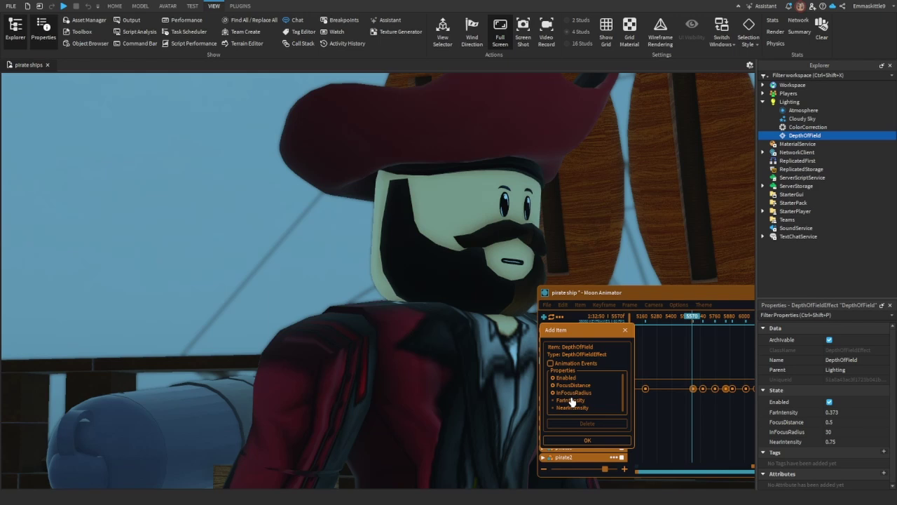
click(588, 440)
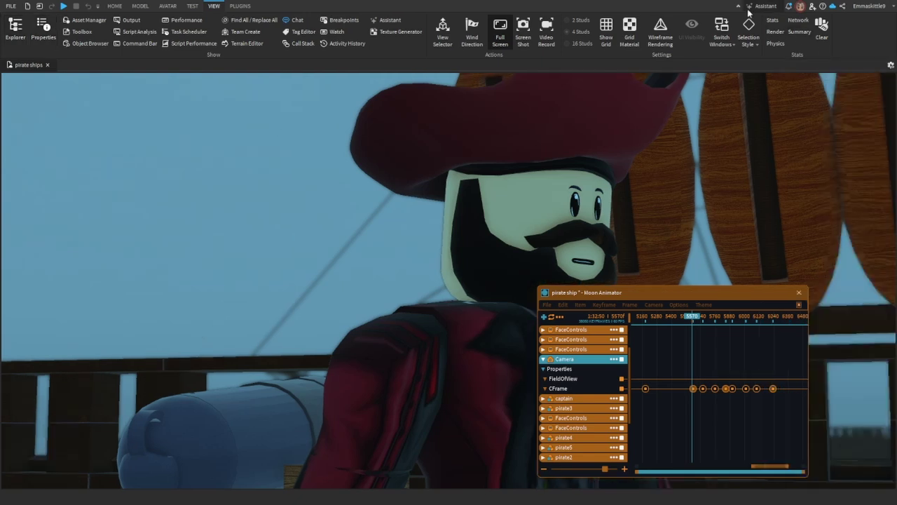
Collapse the ribbon and review which properties of the DepthOfField item can be animated.
click(739, 6)
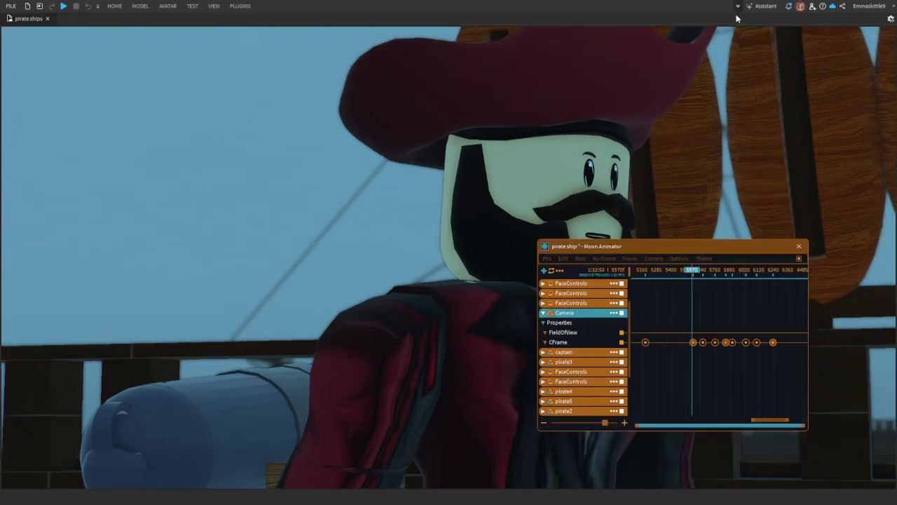
click(643, 324)
scroll(615, 367, up, 2)
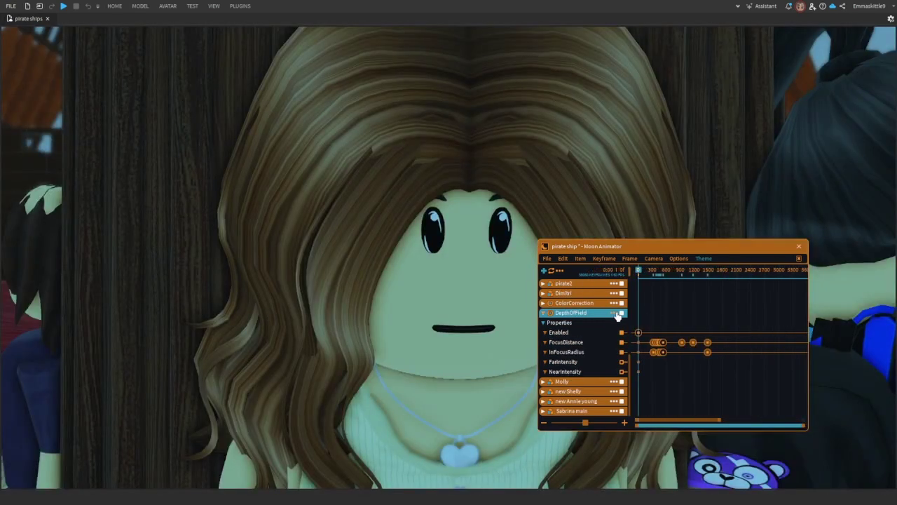
click(615, 314)
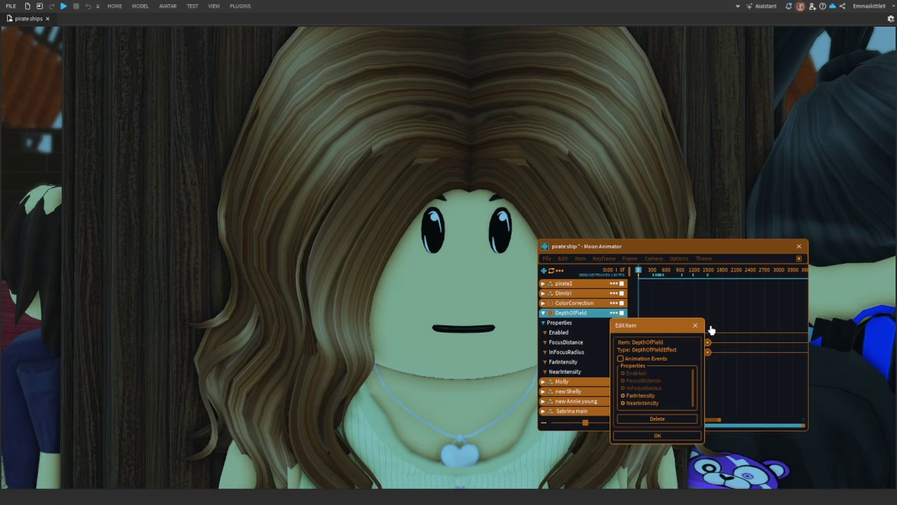
click(695, 324)
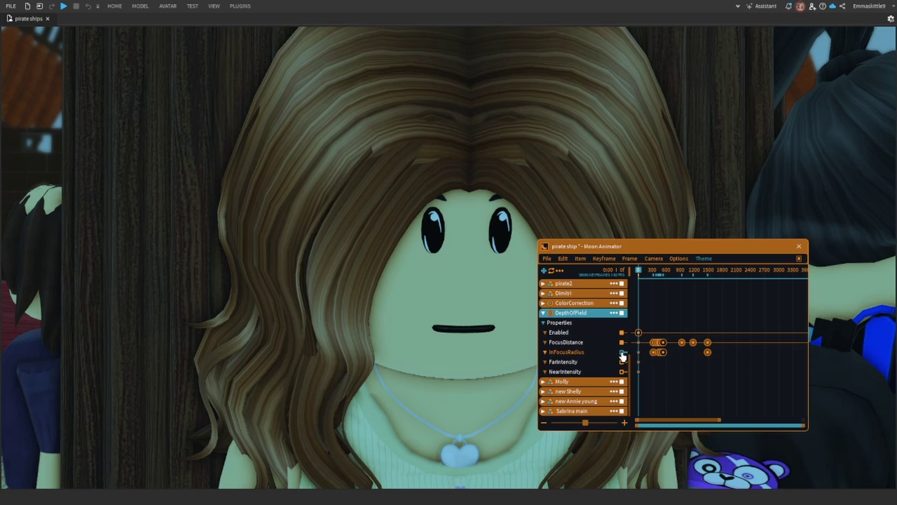
Play the opening and examine the DepthOfField keyframes in the shots around frame 460, then return to frame 0.
key(space)
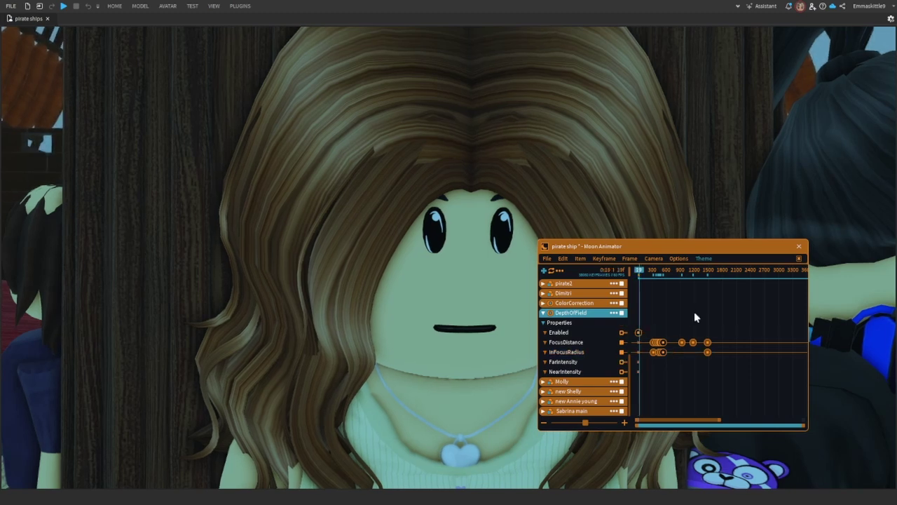
scroll(652, 324, up, 3)
click(659, 277)
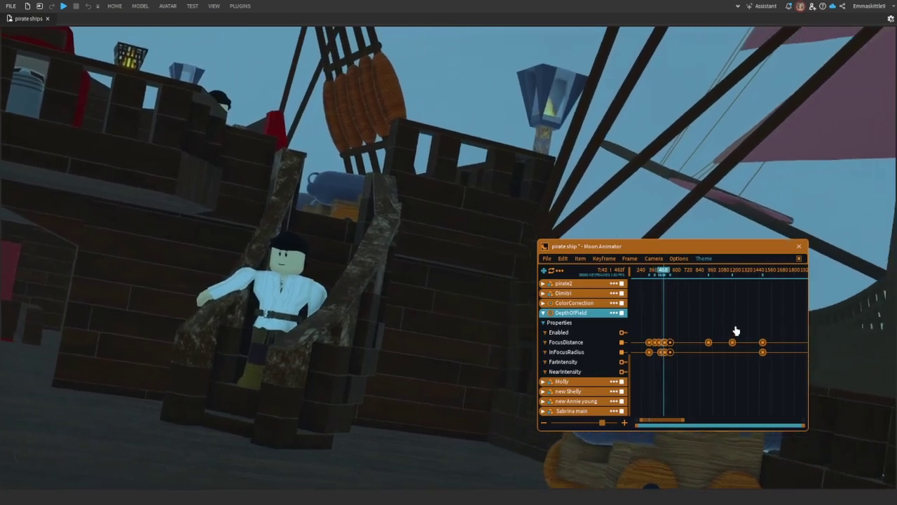
scroll(735, 330, down, 1)
click(757, 272)
click(639, 272)
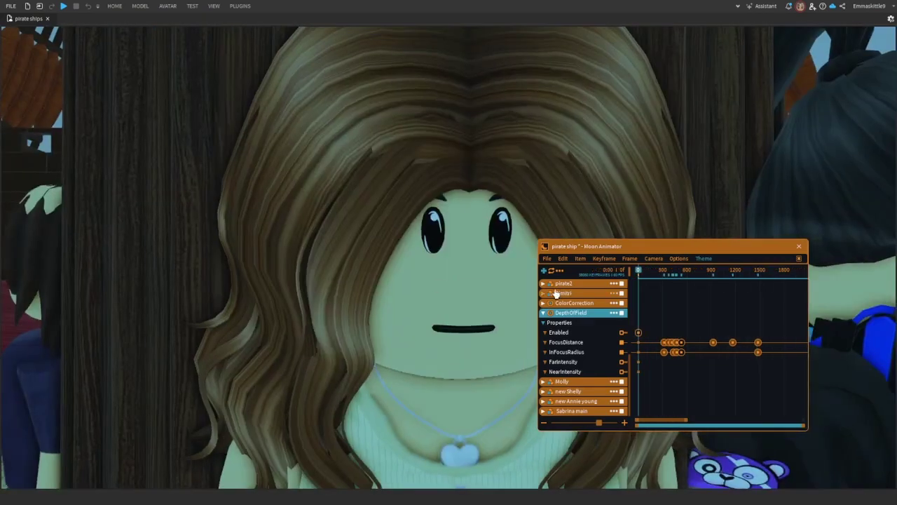
Replay the animation from frame 0 and check the depth of field effect through the ship shot at frame 1336.
key(space)
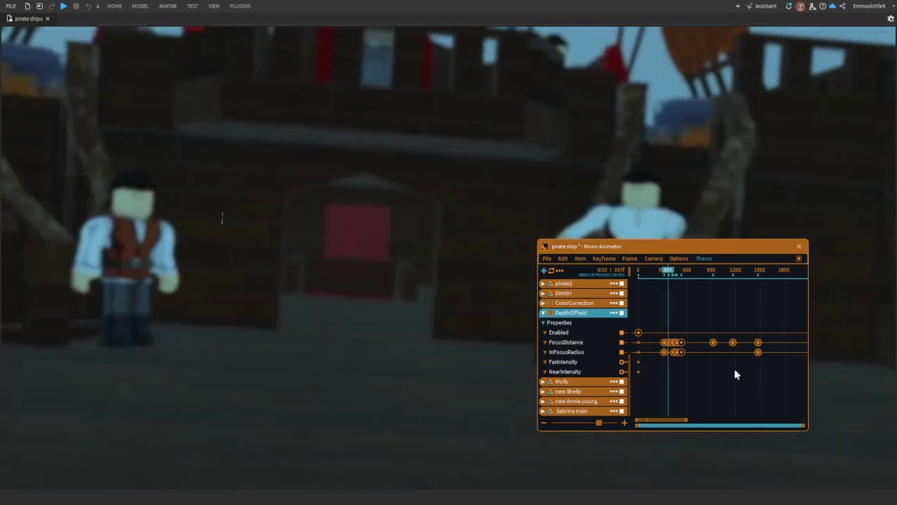
drag(673, 254, 740, 278)
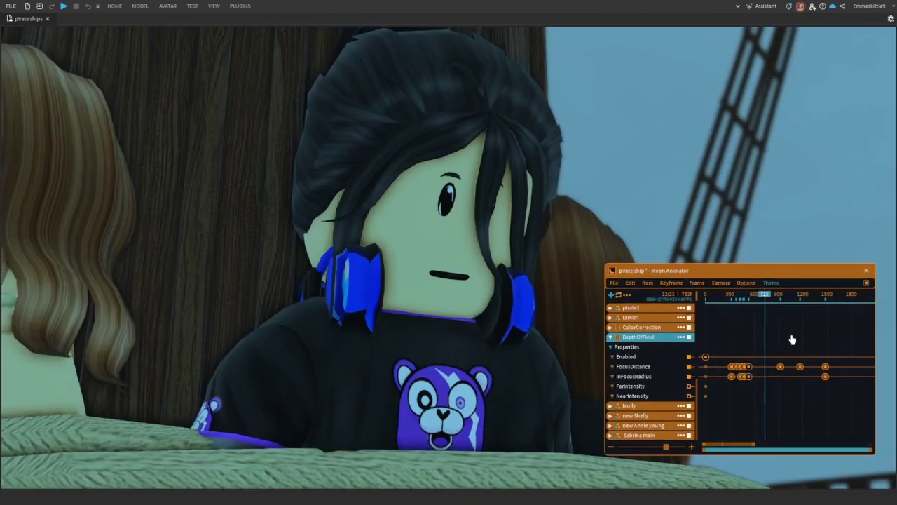
right_click(702, 371)
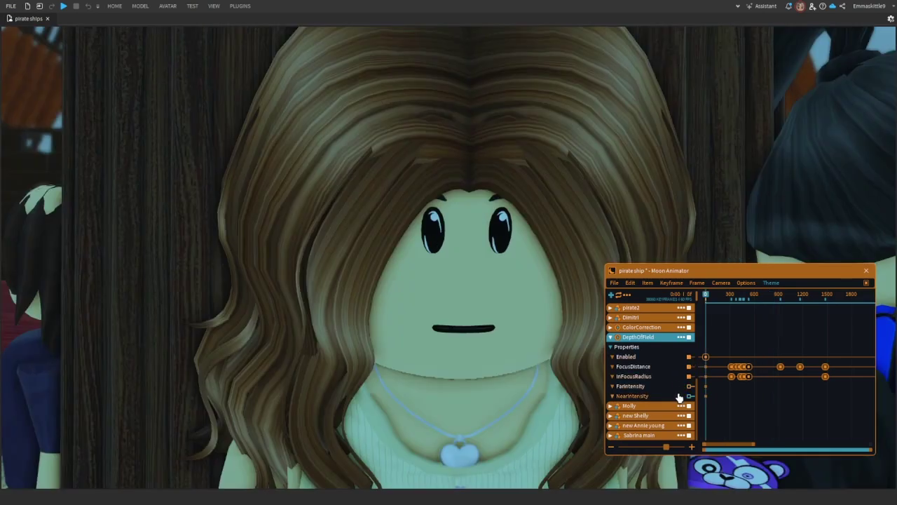
click(738, 354)
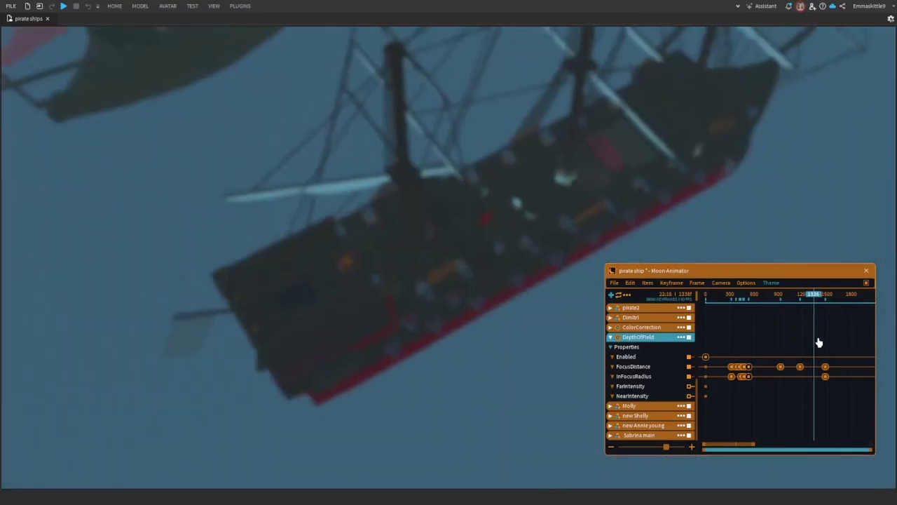
Add keyframes for the Enabled, FocusDistance and InFocusRadius properties of DepthOfField at frame 1416.
key(space)
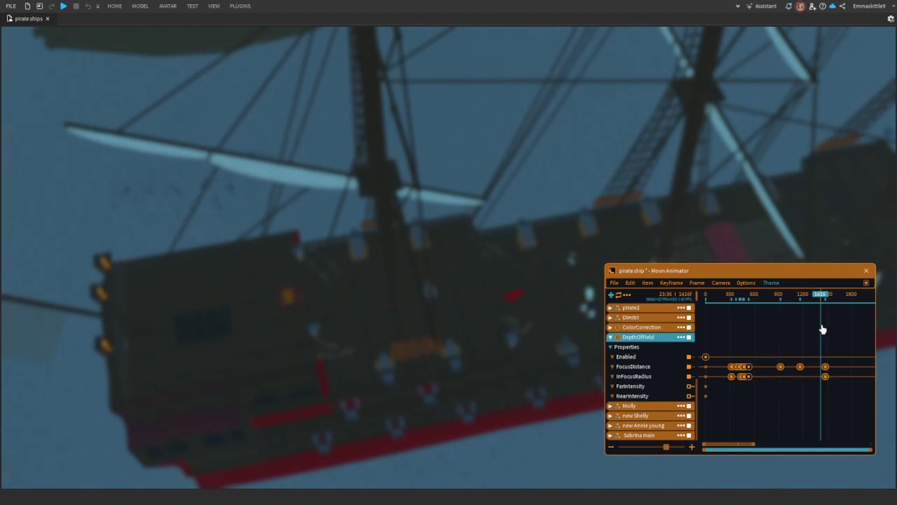
key(plus)
drag(829, 300, 753, 297)
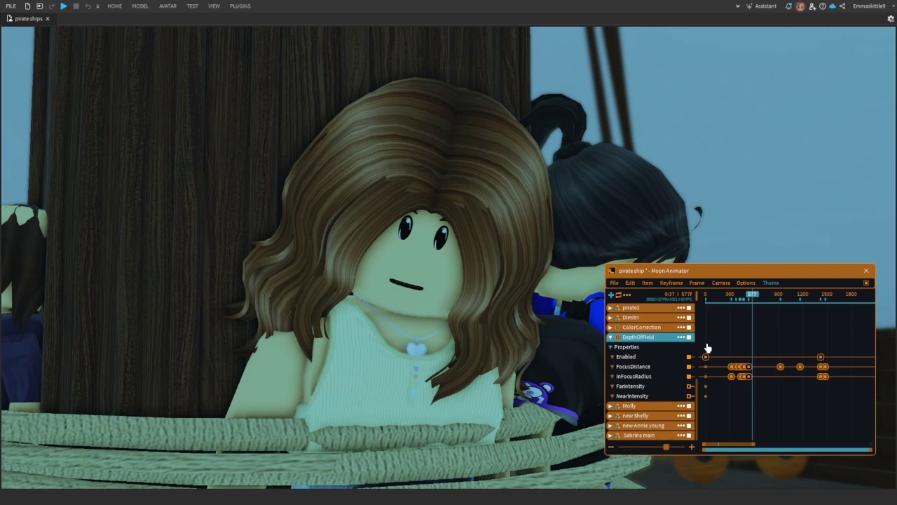
Try an InFocusRadius value at frame 663, and set a linear FocusDistance keyframe of 100.9 there instead.
scroll(541, 308, down, 5)
scroll(541, 309, up, 3)
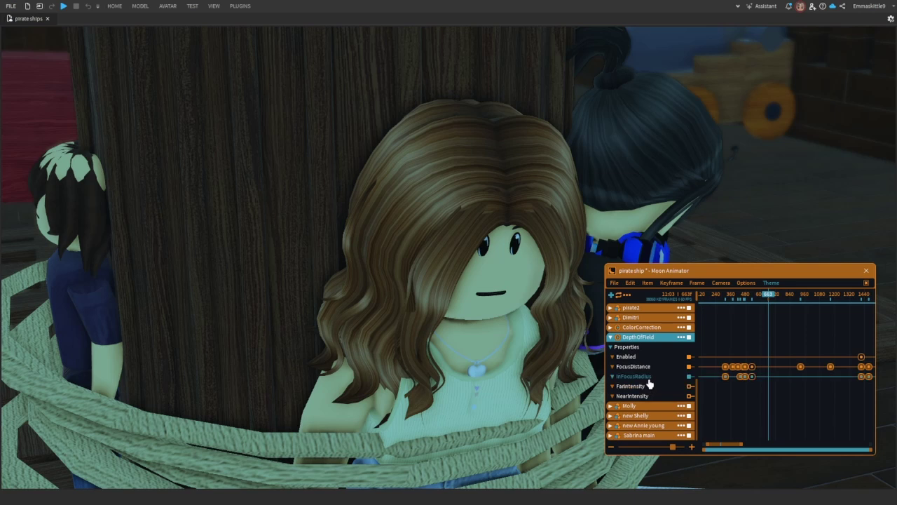
key(7)
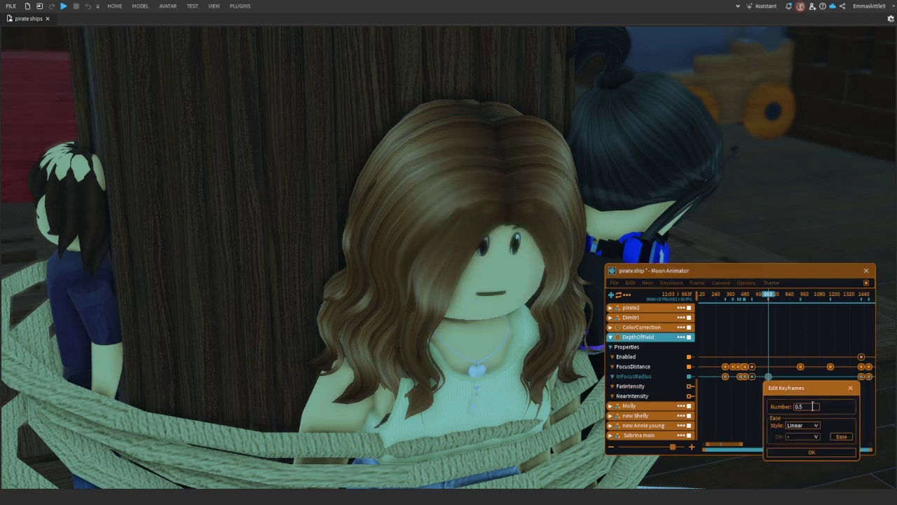
drag(813, 407, 808, 407)
right_drag(438, 322, 410, 259)
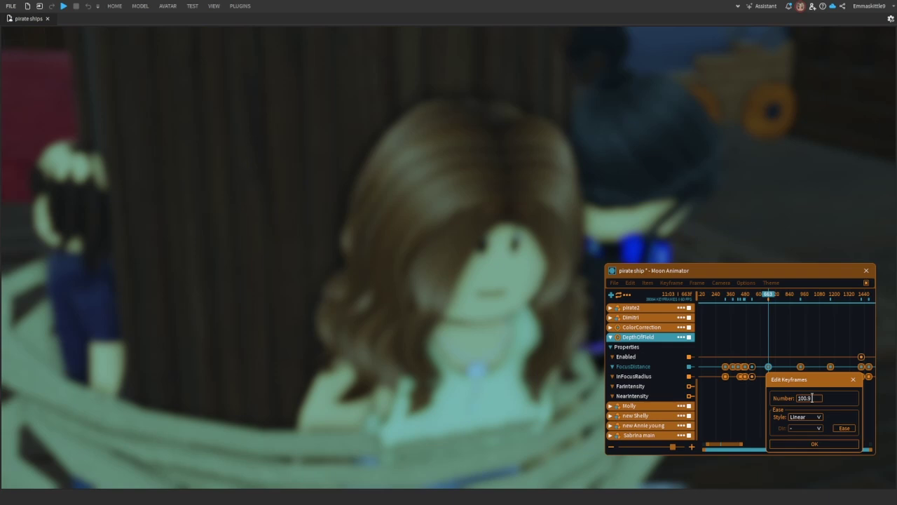
key(Return)
Add another FocusDistance keyframe at frame 753 that brings the dark-haired character into focus, and preview the focus change.
drag(774, 303, 779, 301)
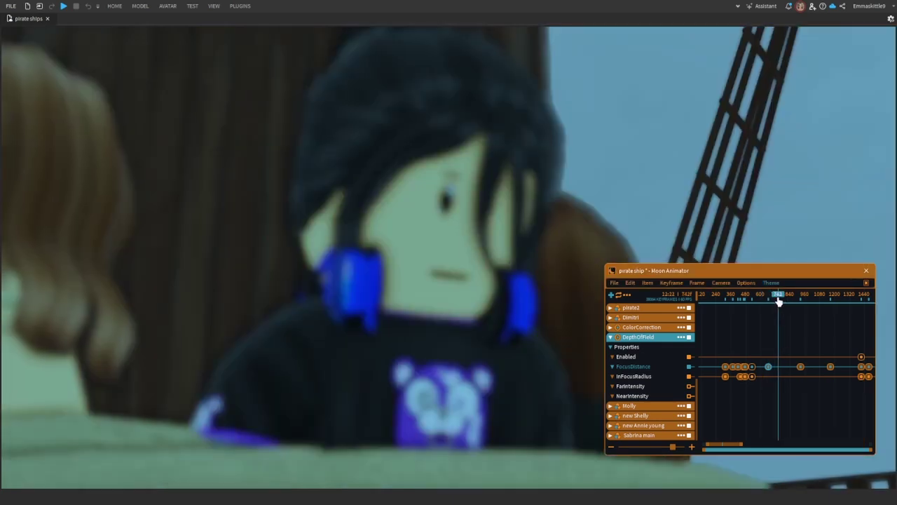
click(691, 367)
click(826, 443)
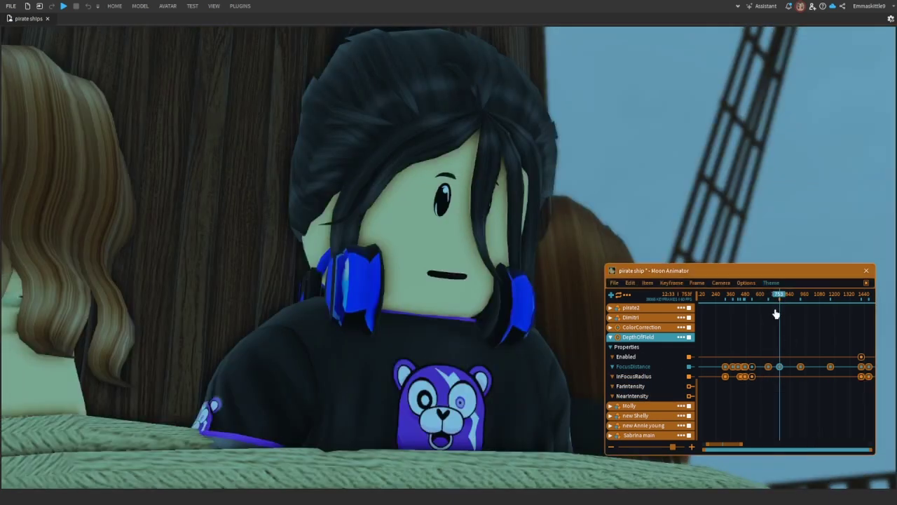
click(768, 302)
key(space)
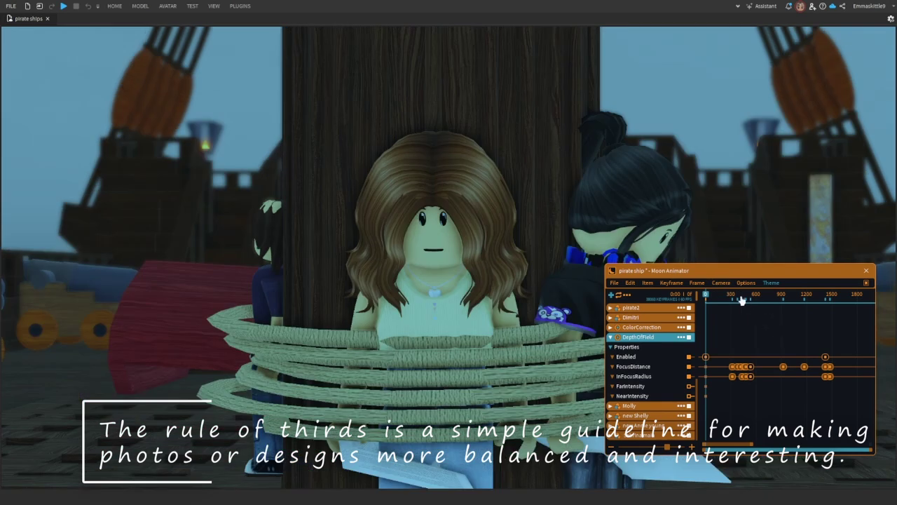
Show the camera's rule-of-thirds grid over the view to check the composition, and hide it again.
click(722, 283)
click(725, 333)
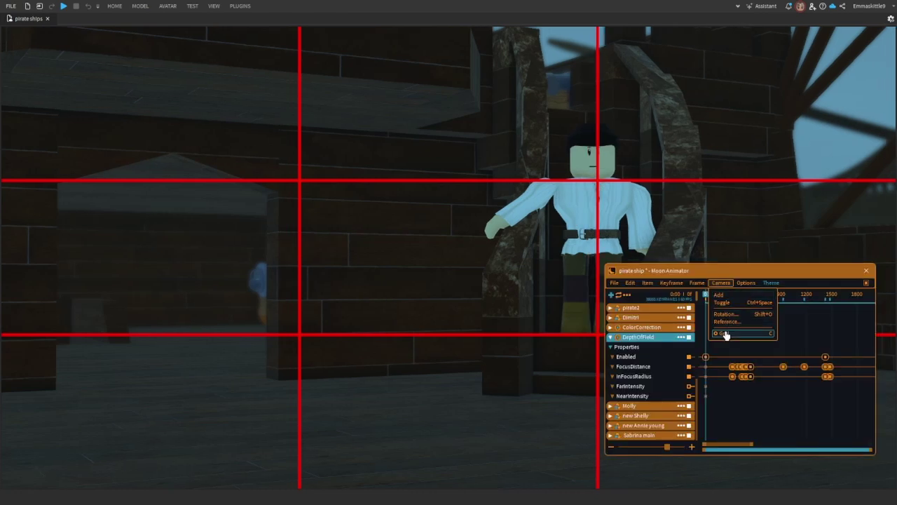
click(725, 334)
scroll(495, 256, down, 1)
scroll(495, 255, up, 1)
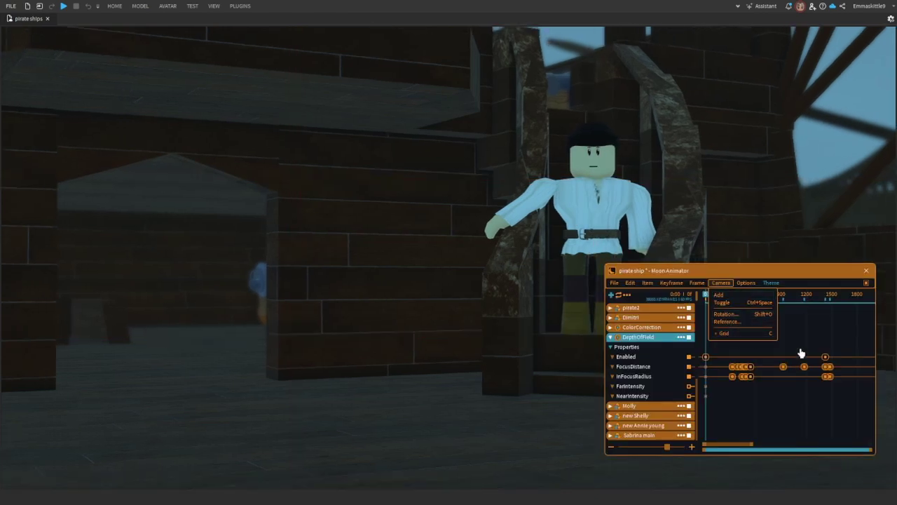
click(851, 352)
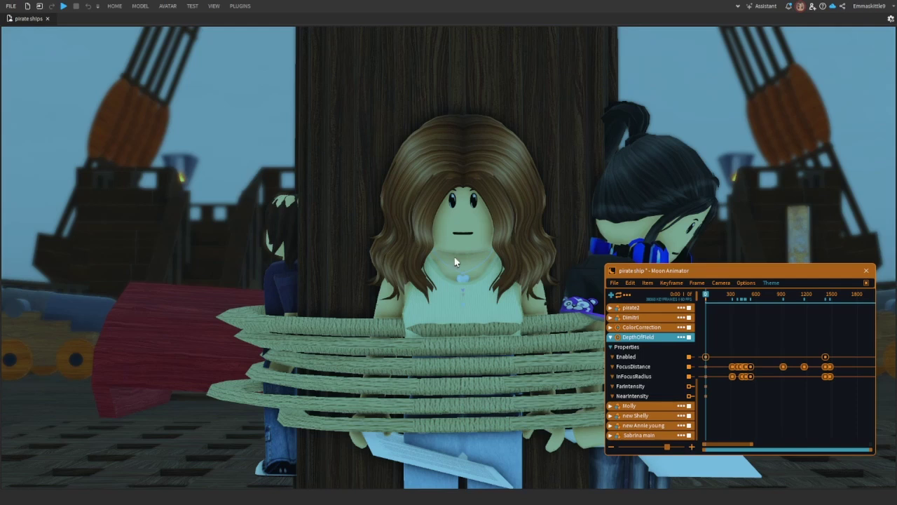
Fly the camera around the characters tied to the mast at frame 0 to explore possible shot framings.
right_drag(454, 258, 452, 258)
key(w)
key(a)
key(d)
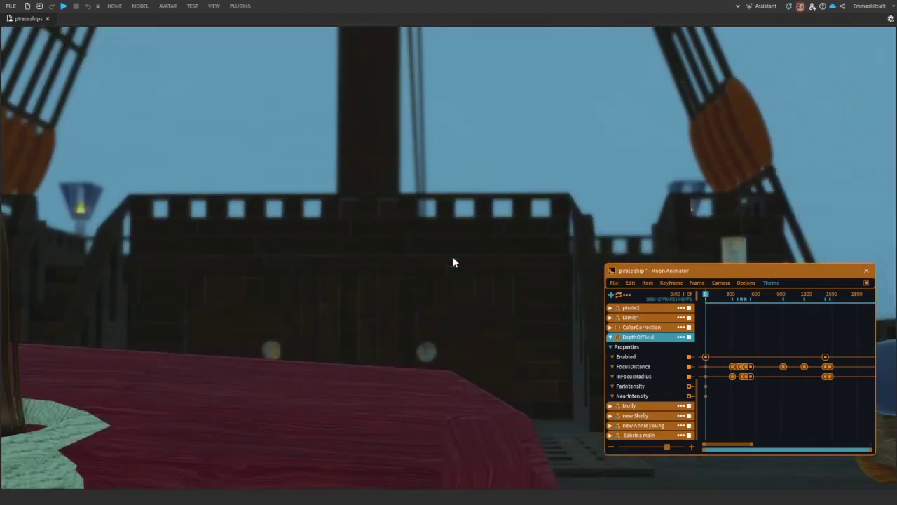
key(a)
key(s)
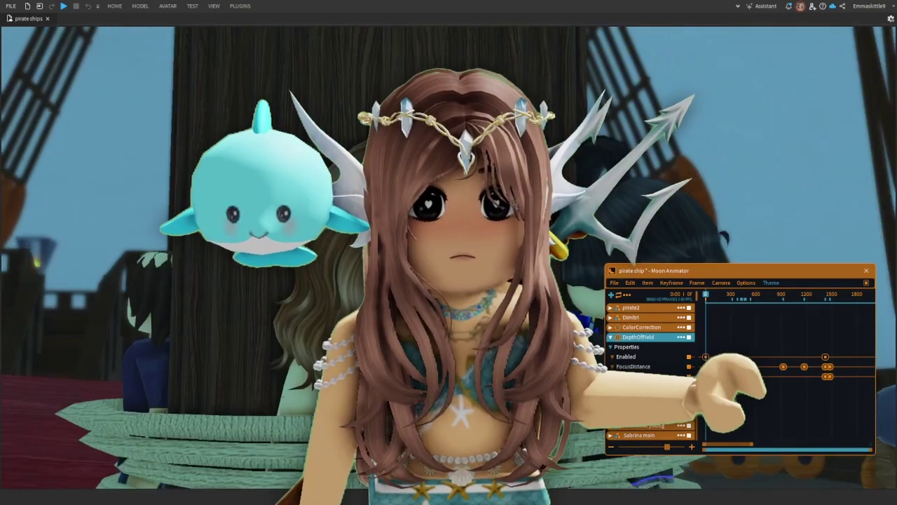
key(a)
key(w)
key(s)
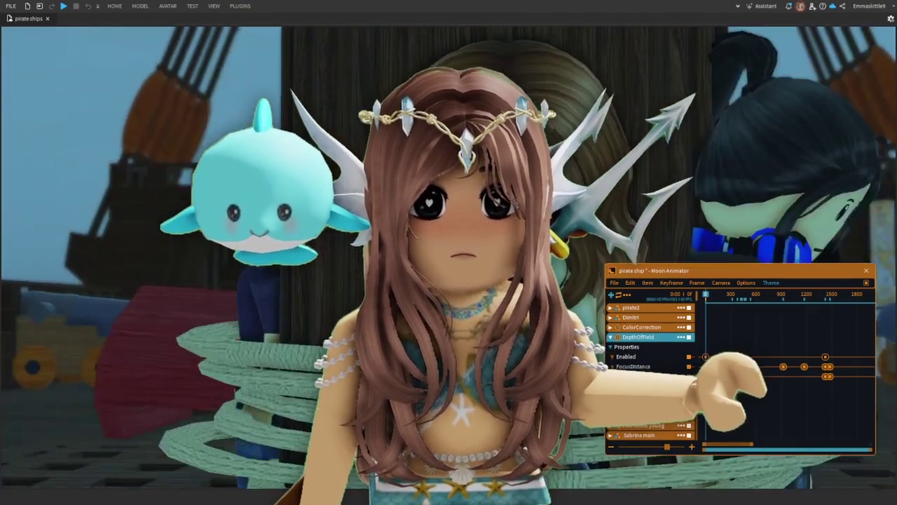
key(s)
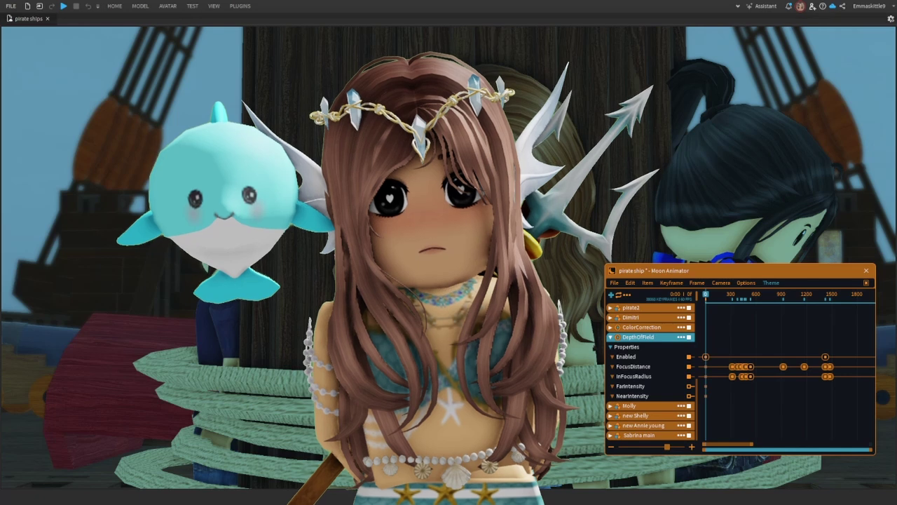